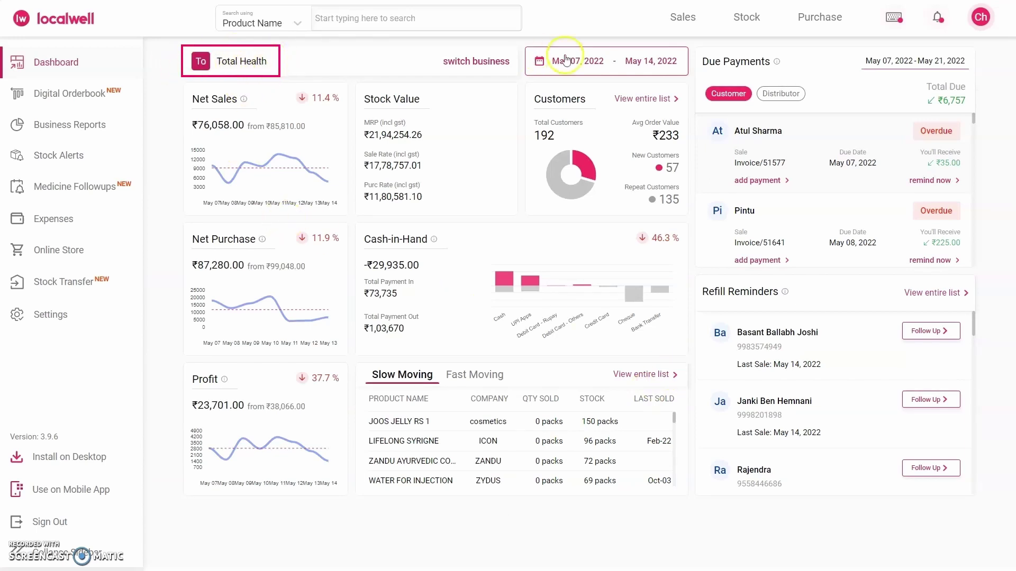
Step: Switch the dashboard to Last 30 Days and review the 212 new and 395 repeat customers
click(614, 62)
click(581, 139)
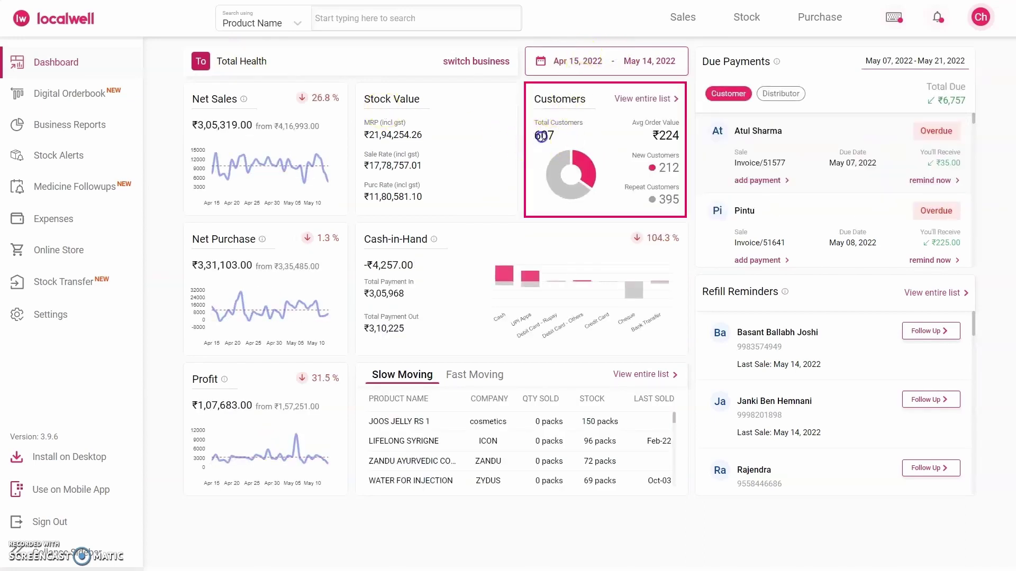
click(536, 136)
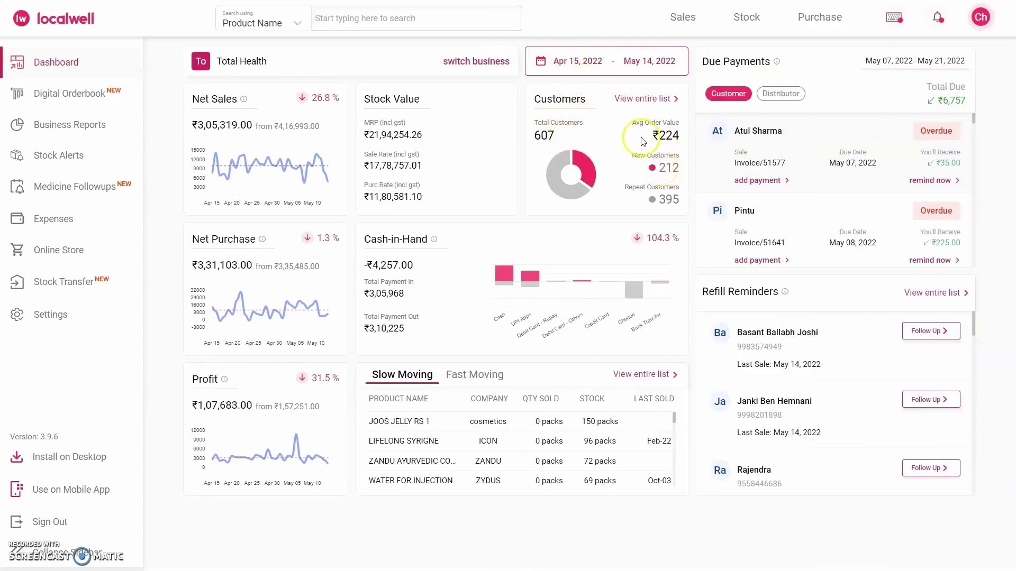
double_click(665, 168)
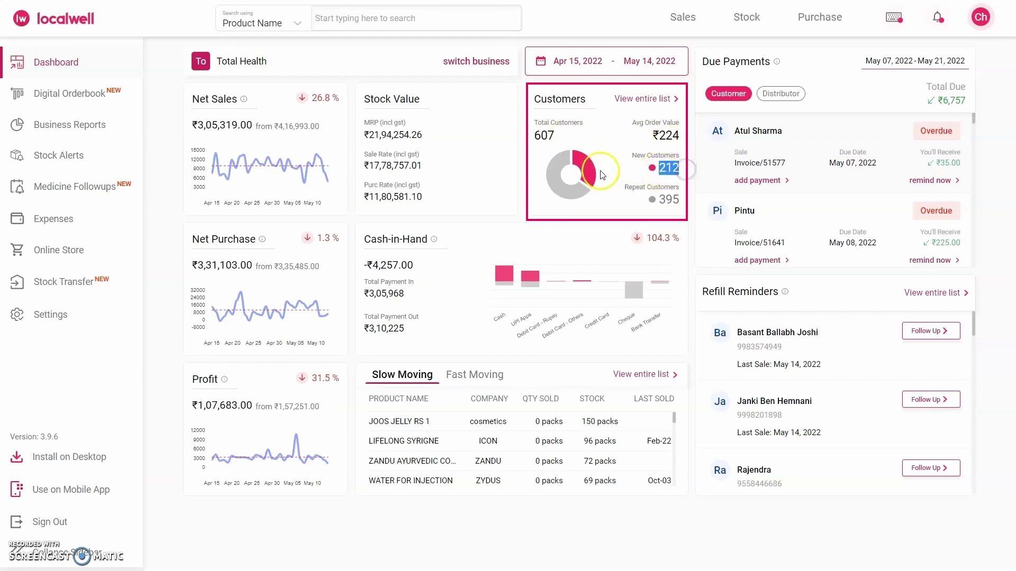
double_click(664, 198)
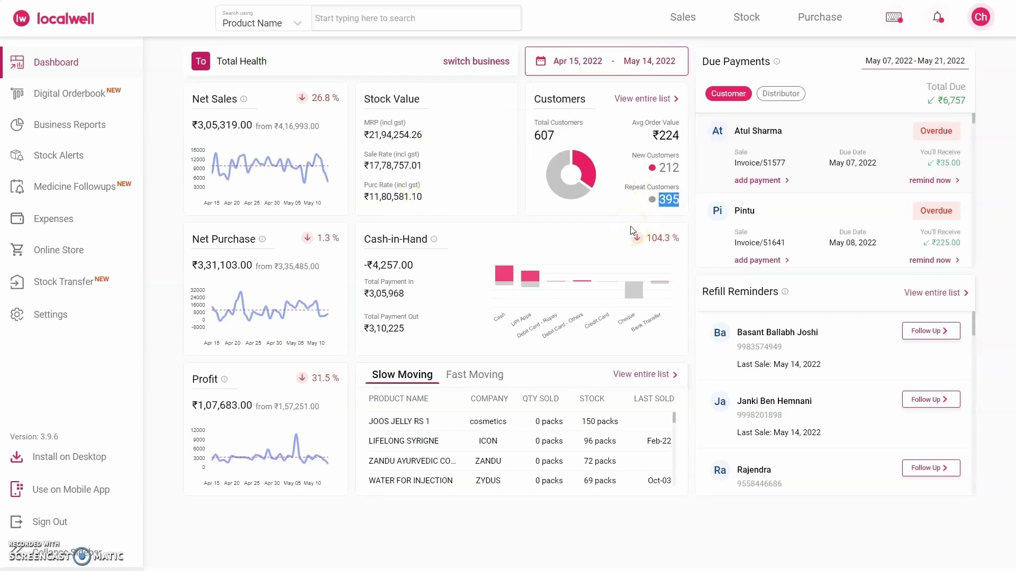
click(609, 214)
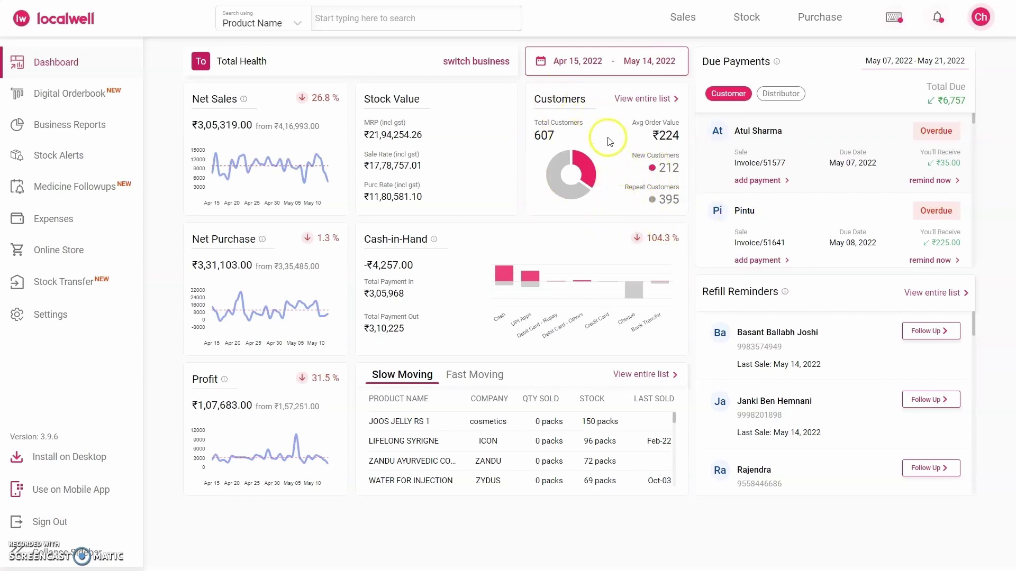
Step: Start a new sale from Sales and select the customer by name
click(681, 20)
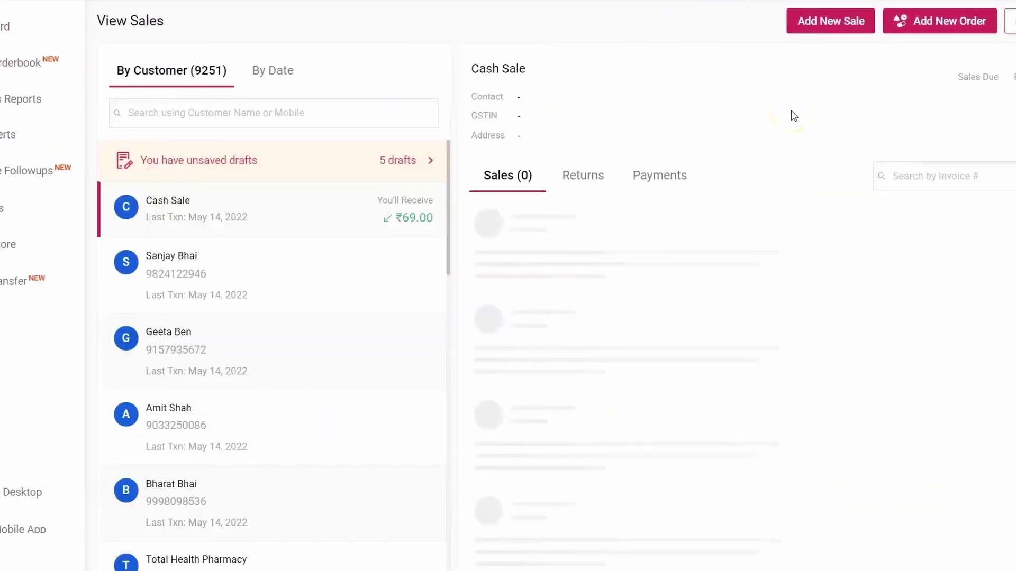
click(822, 23)
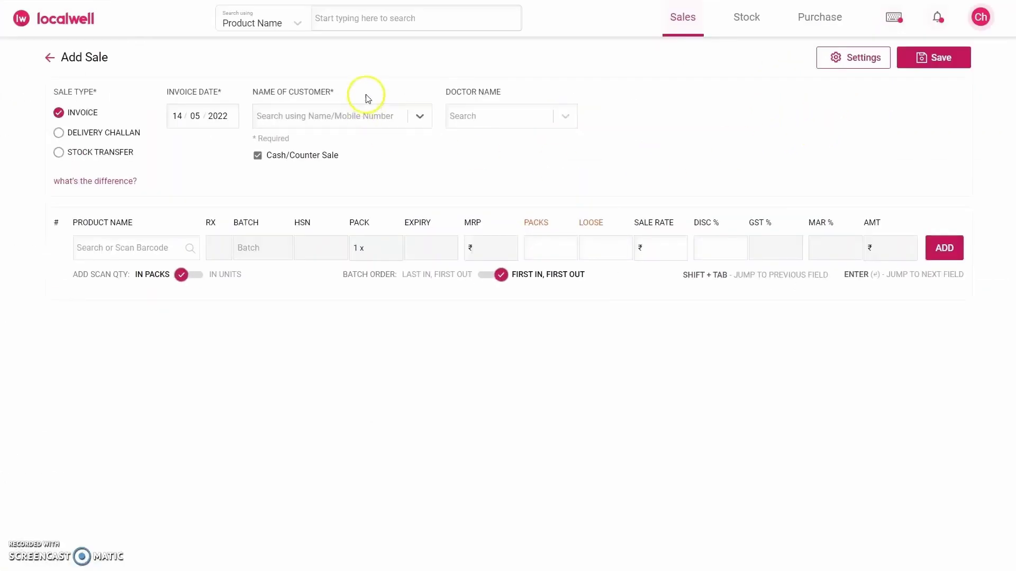
text(van)
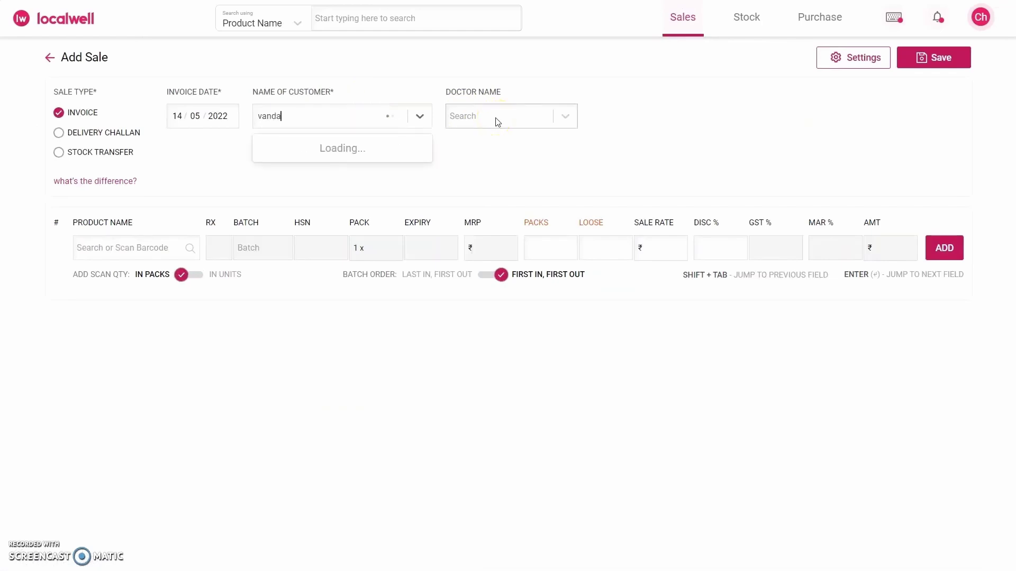
text(da)
key(Return)
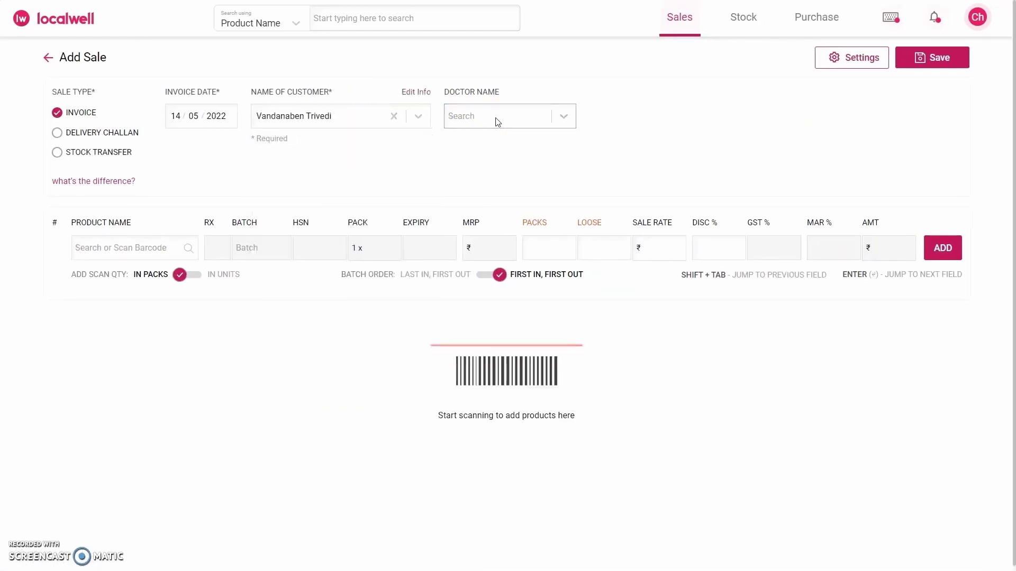
Step: Add one pack of CLONAZ MD 0.5 MG, batch MT215367, to the bill
key(Return)
text(clona)
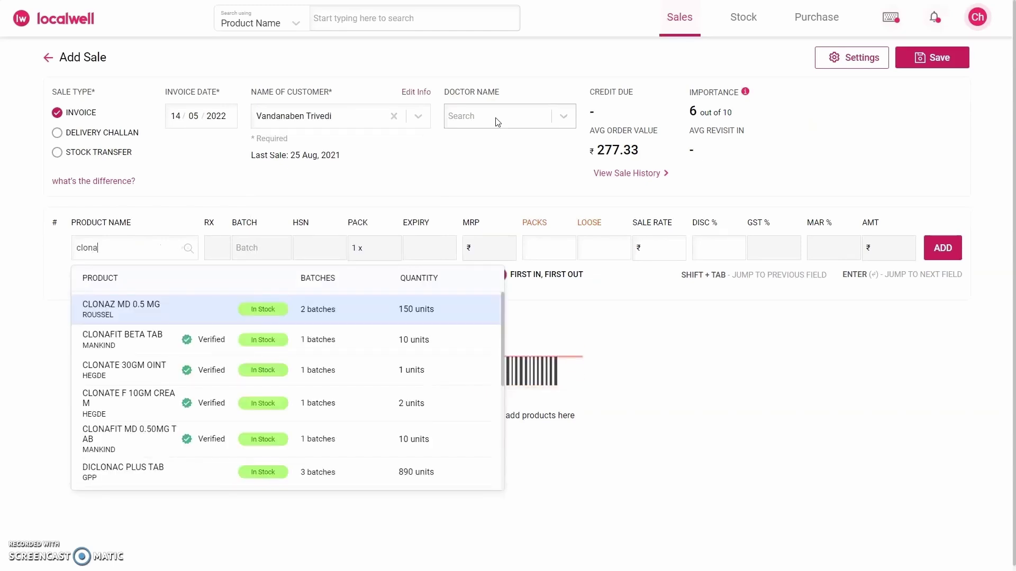
key(Return)
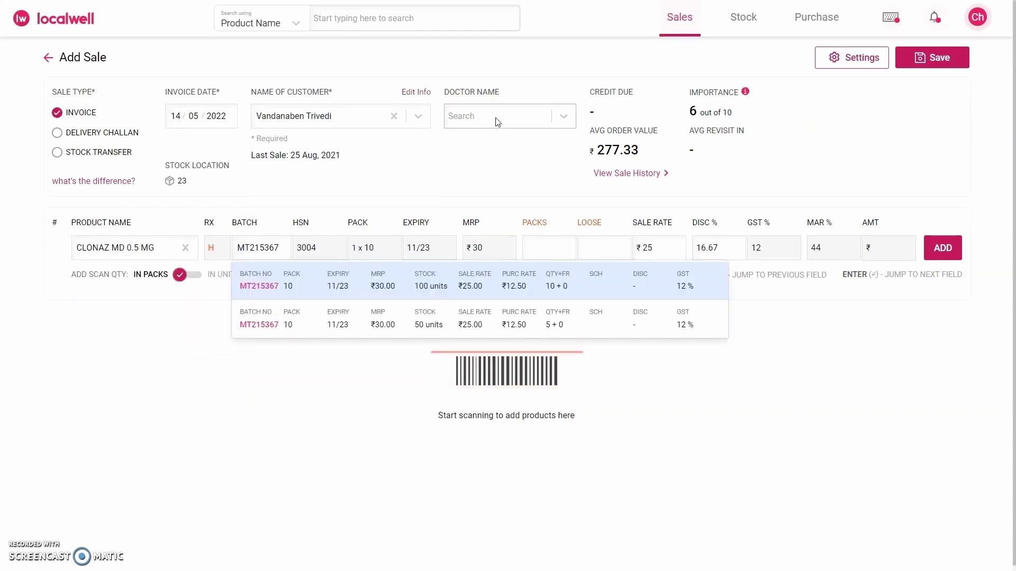
key(Return)
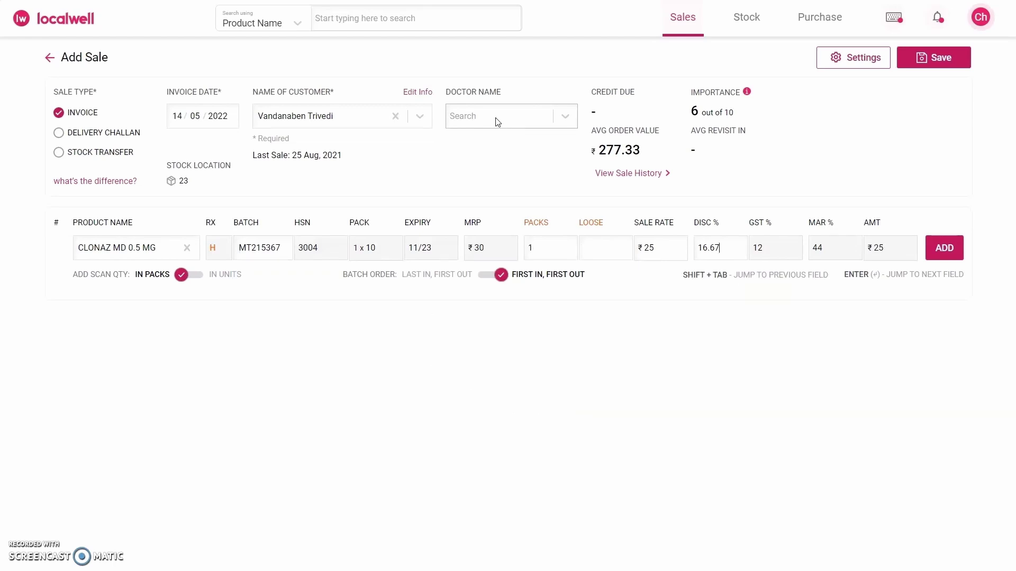
key(Return)
key(Escape)
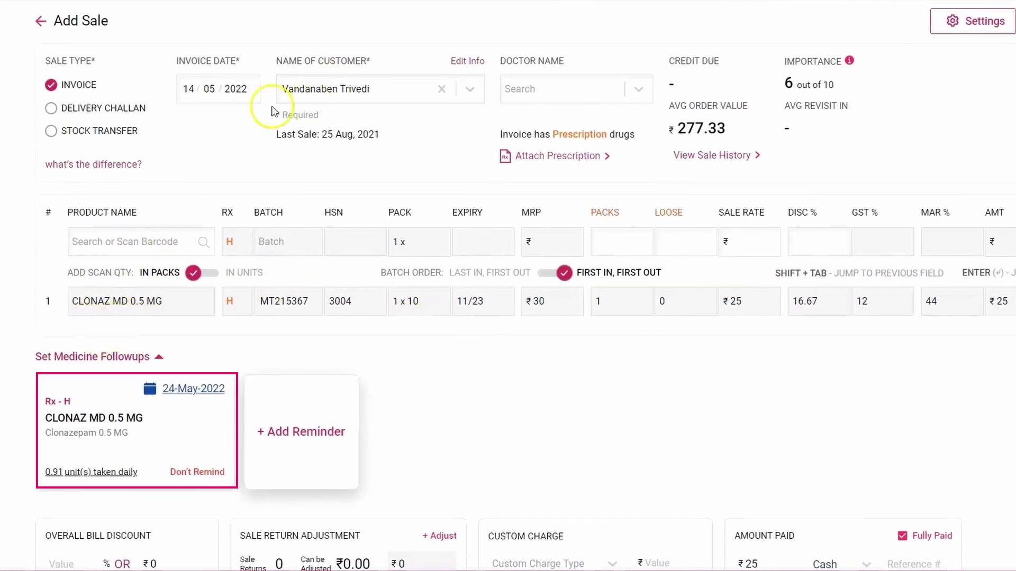
scroll(119, 378, down, 2)
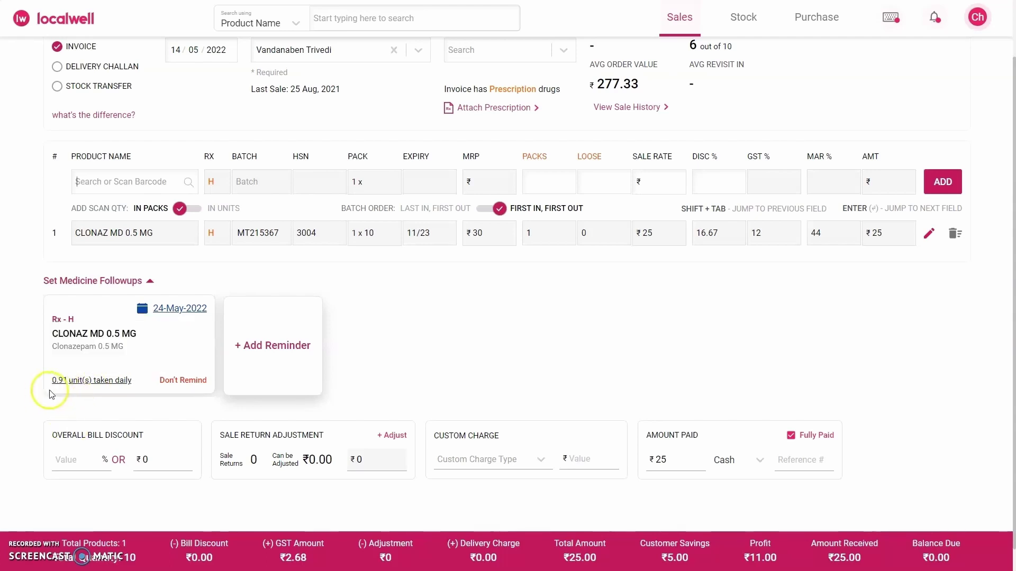
Step: Add 1 pack of GLYCOMET GP 1MG TAB, batch 48014981, as item 2 and inspect its follow-up card
mouse_move(122, 388)
click(119, 183)
text(glyc)
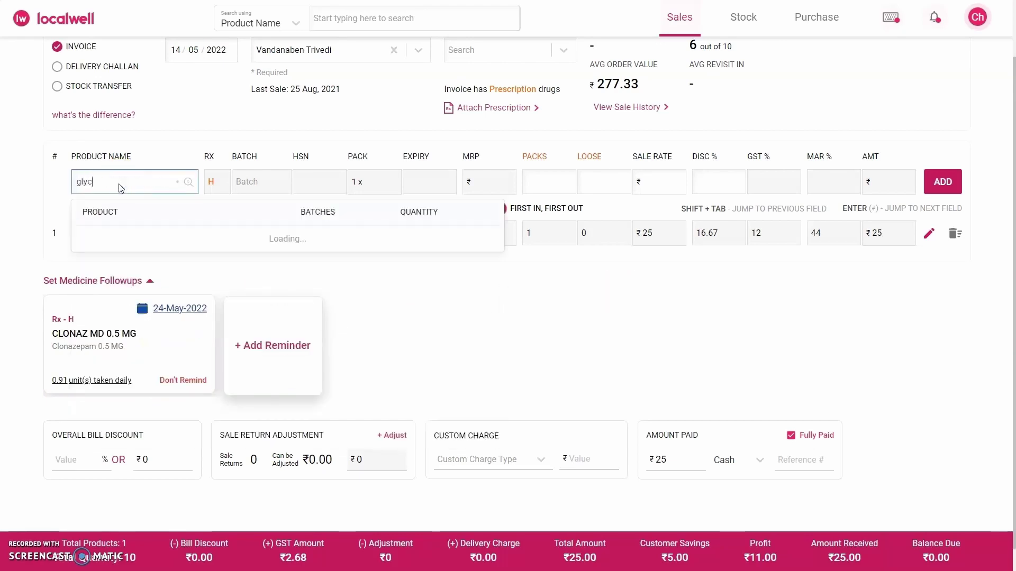
text(omet)
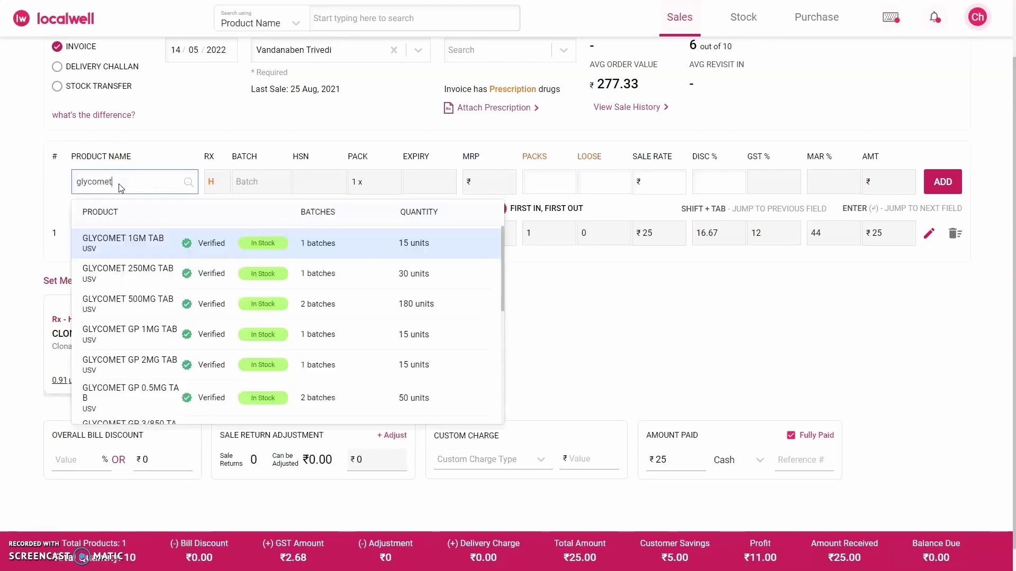
key(Down)
key(Down)
key(Down)
key(Return)
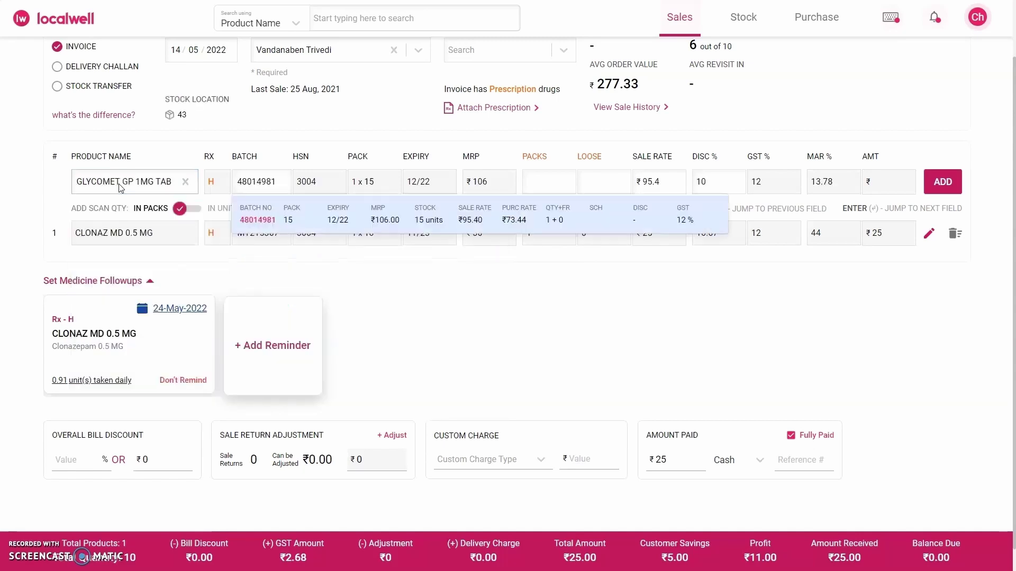
key(Return)
text(1)
key(Return)
key(Escape)
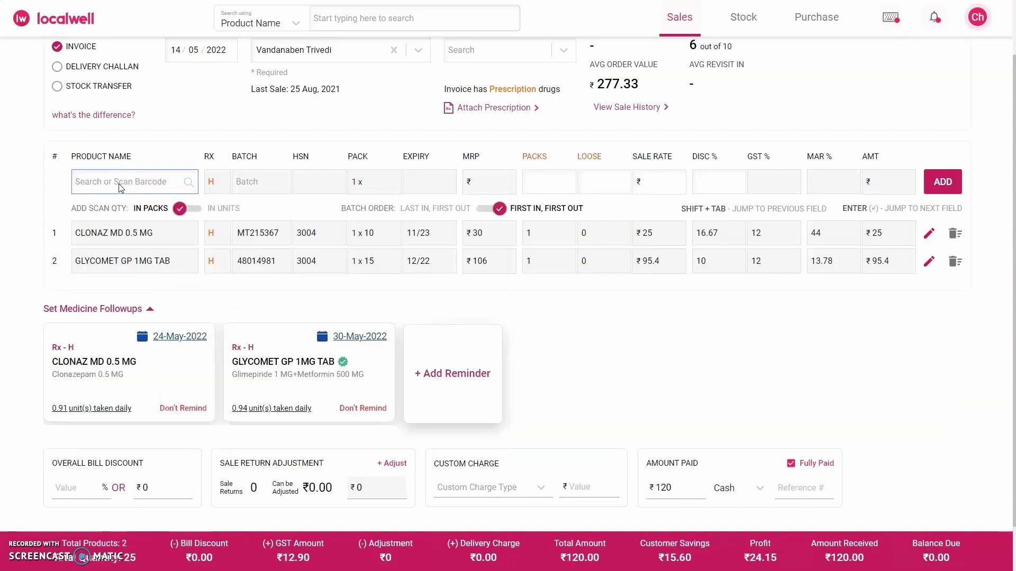
click(232, 369)
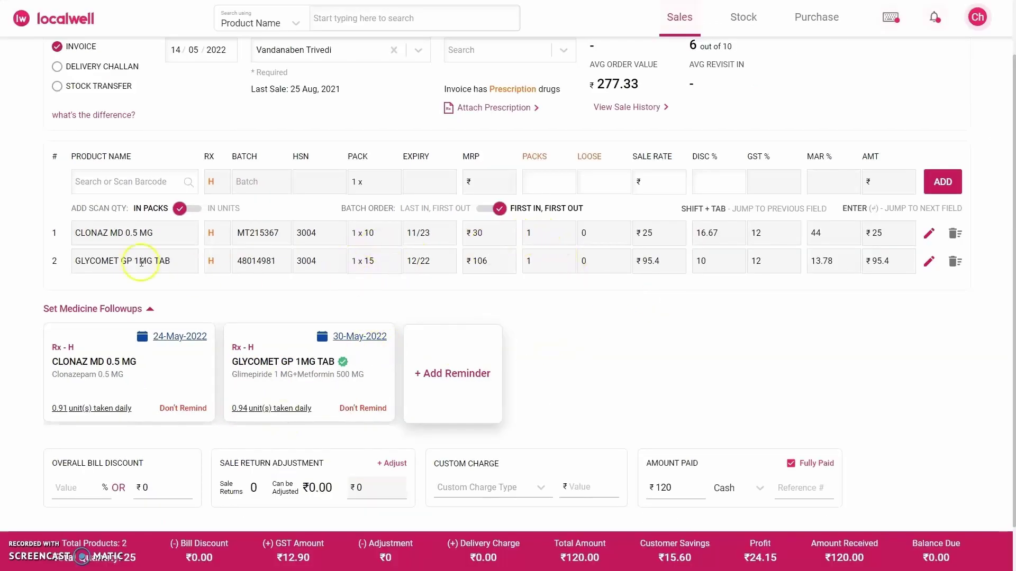
Step: Highlight the second medicine's name and its pack size of 15 on the invoice
drag(82, 263, 165, 263)
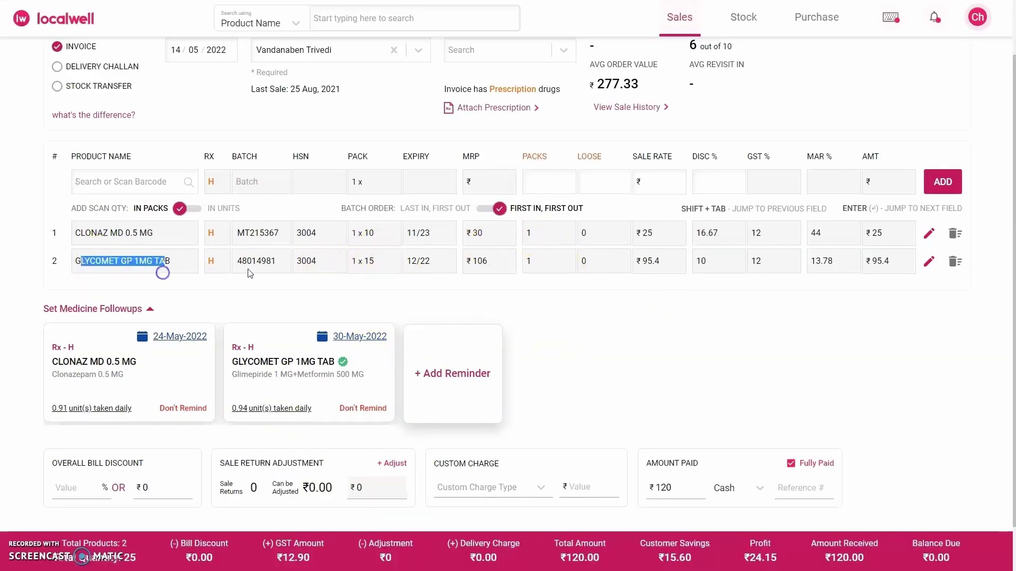
double_click(376, 261)
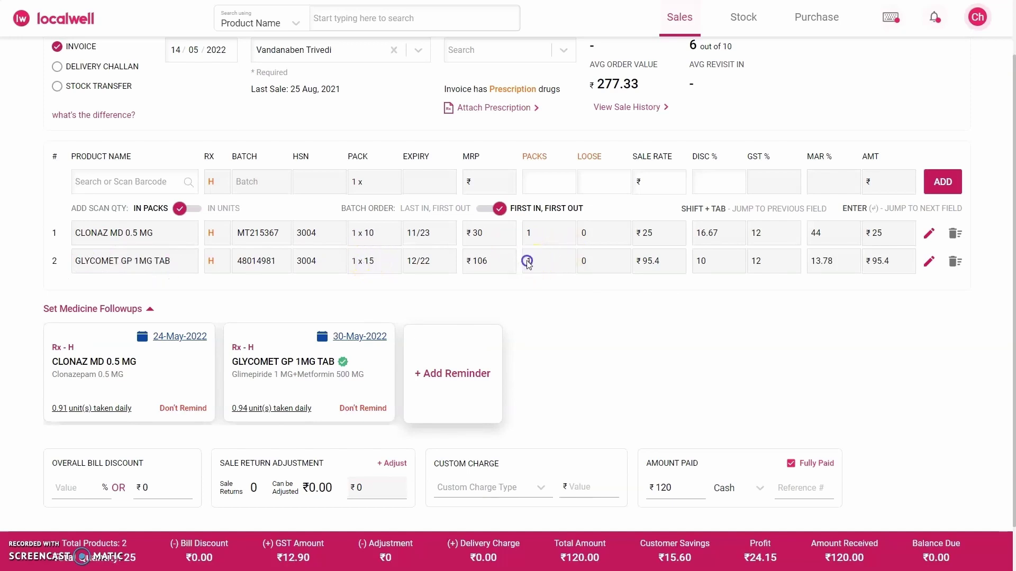
click(382, 262)
scroll(473, 333, up, 2)
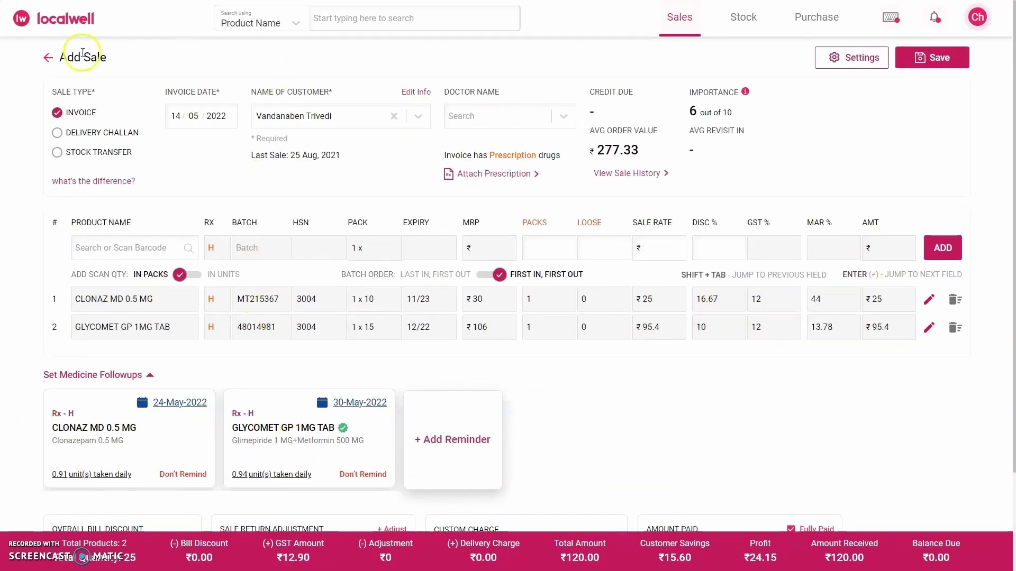
Step: Discard the unsaved sale and return to the business dashboard
click(49, 58)
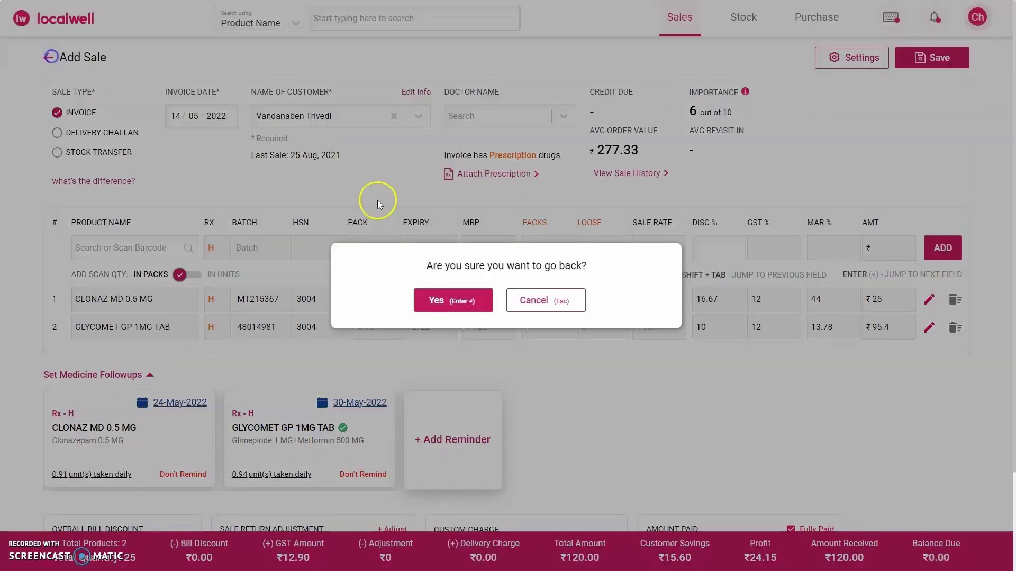
click(442, 311)
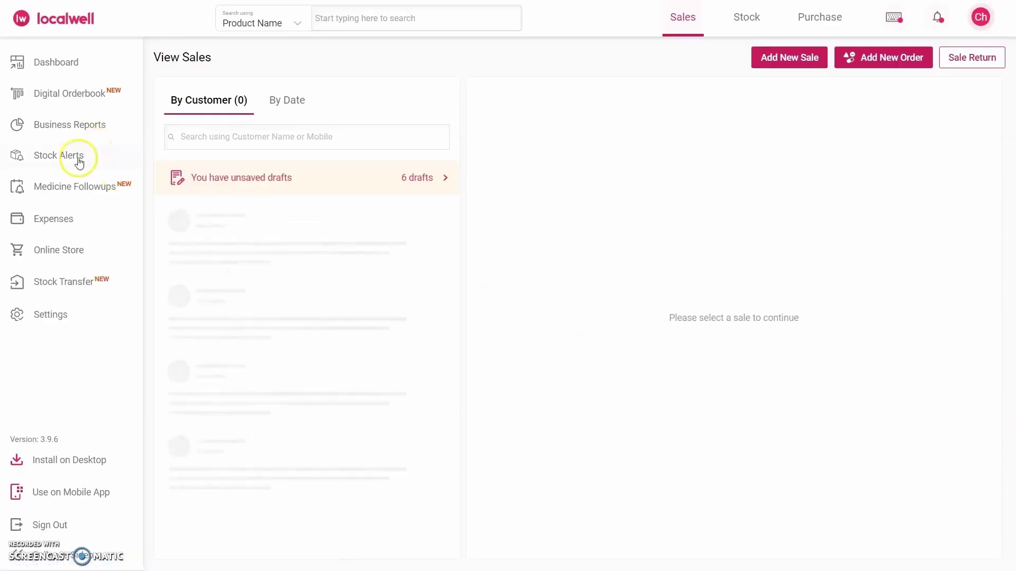
click(74, 62)
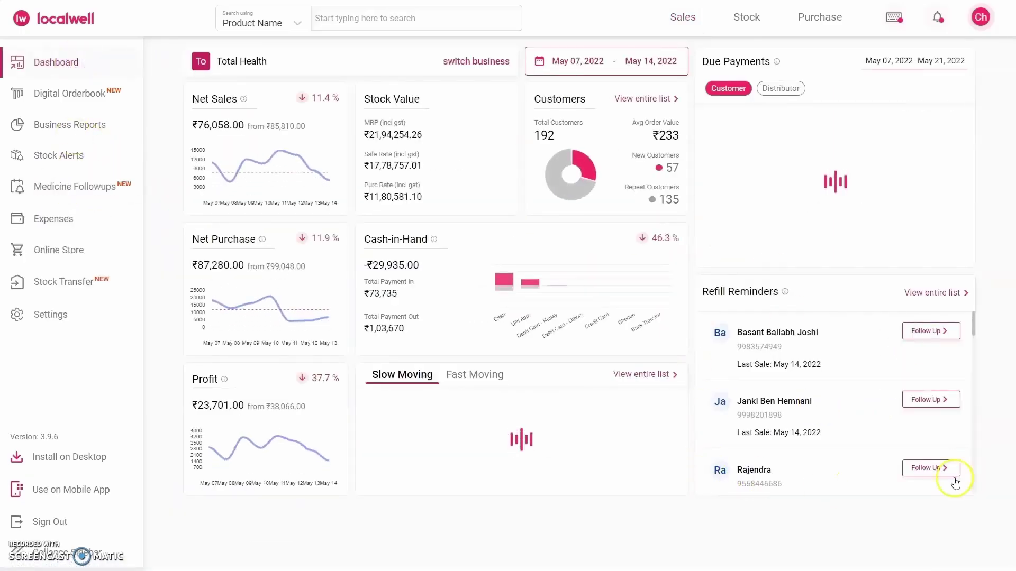
Step: Open Refill Reminders follow-ups and show the second patient's two pending refills
click(934, 405)
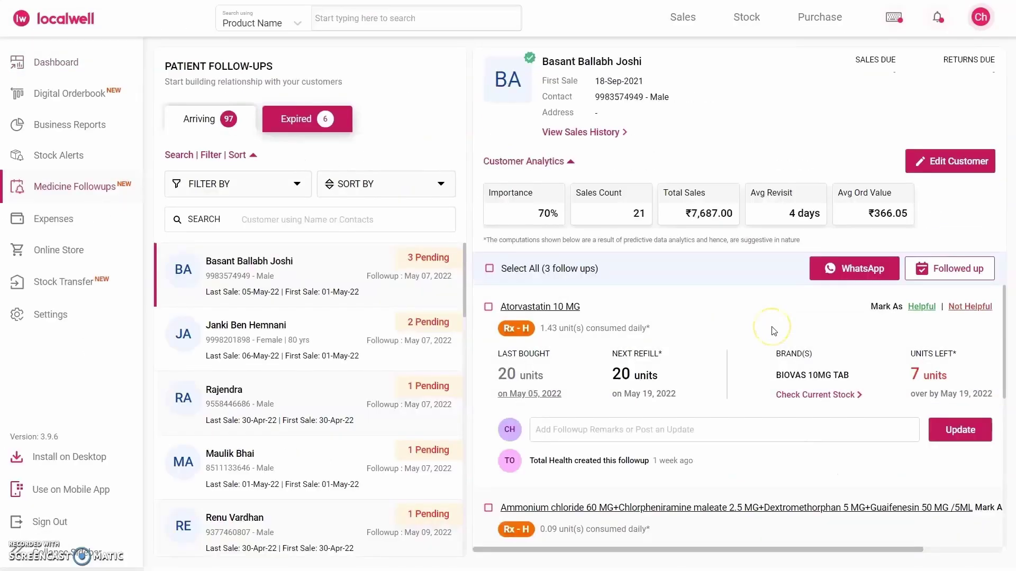
key(ctrl+minus)
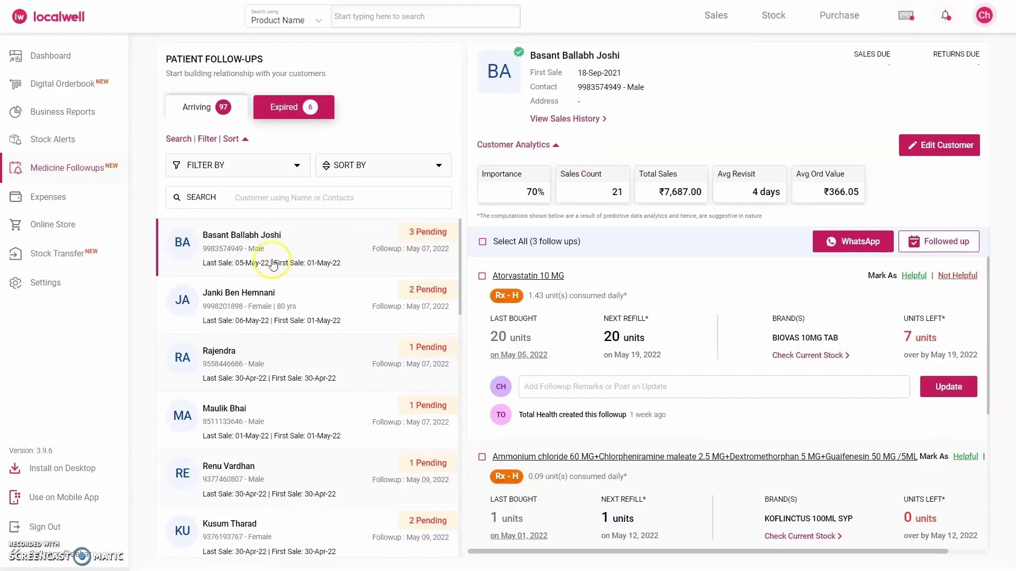
click(280, 305)
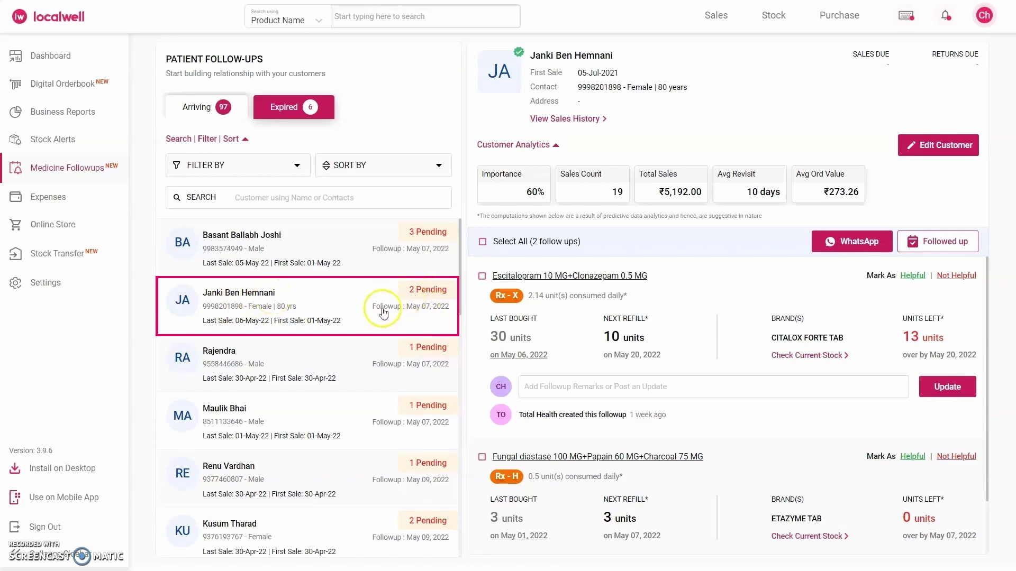
Step: Review the patient header: name, age 80 years and gender Female
click(430, 299)
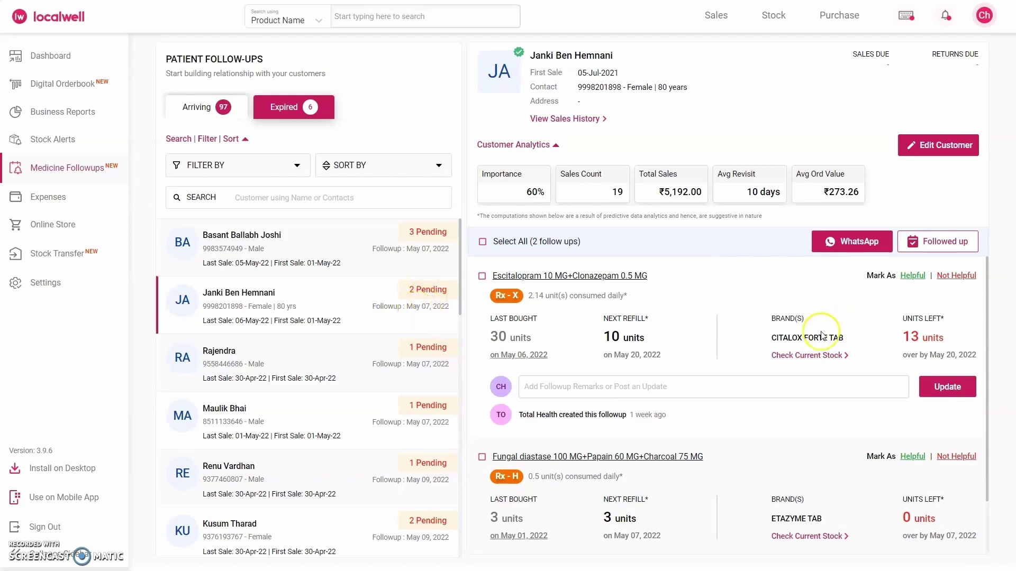
drag(483, 27, 568, 41)
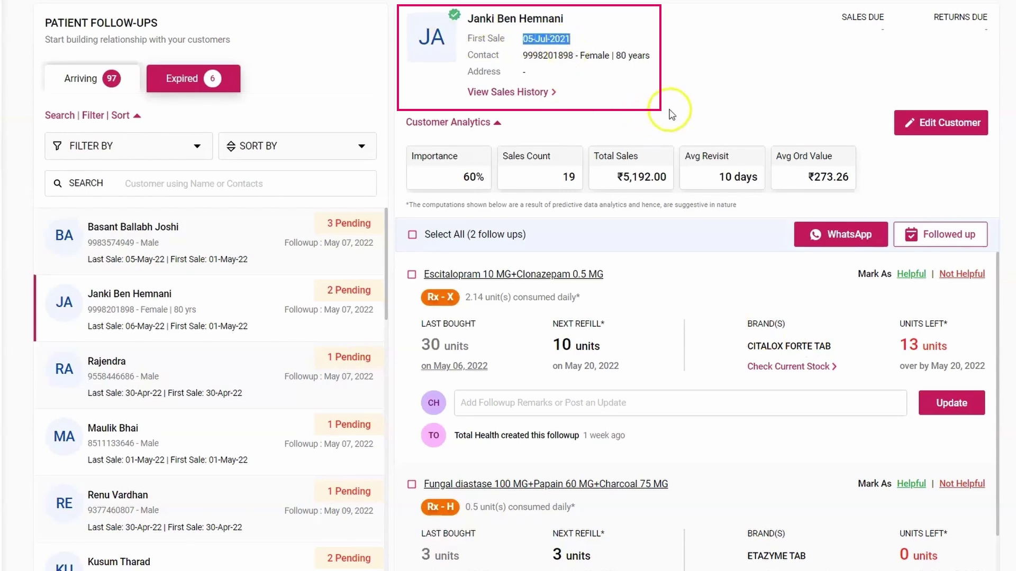
click(617, 55)
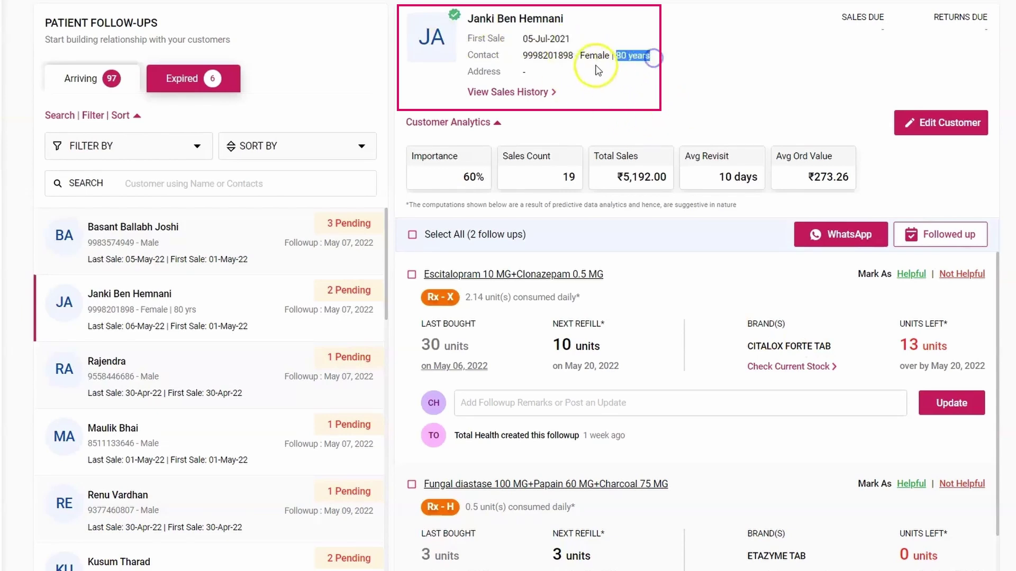
double_click(601, 56)
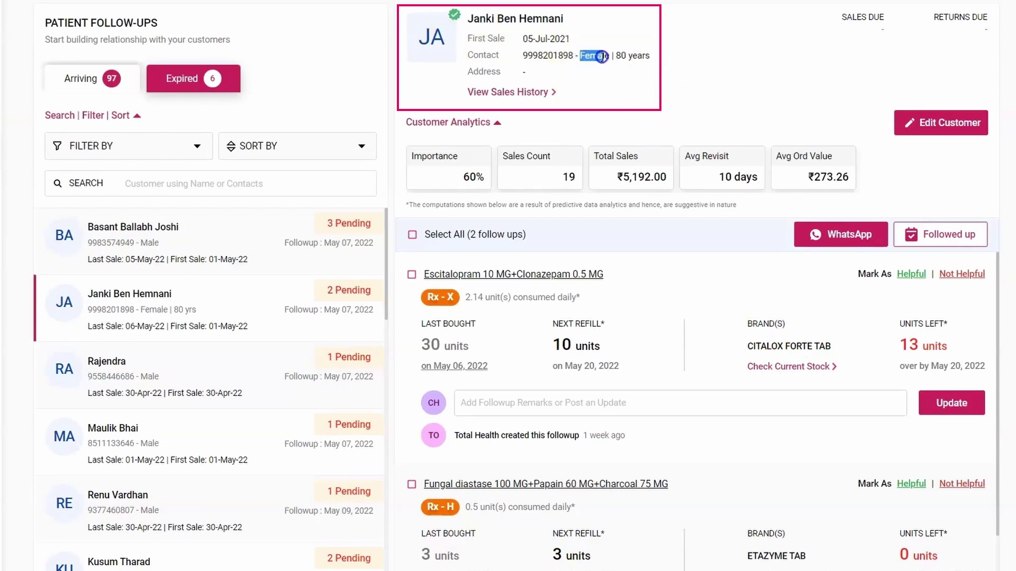
click(671, 77)
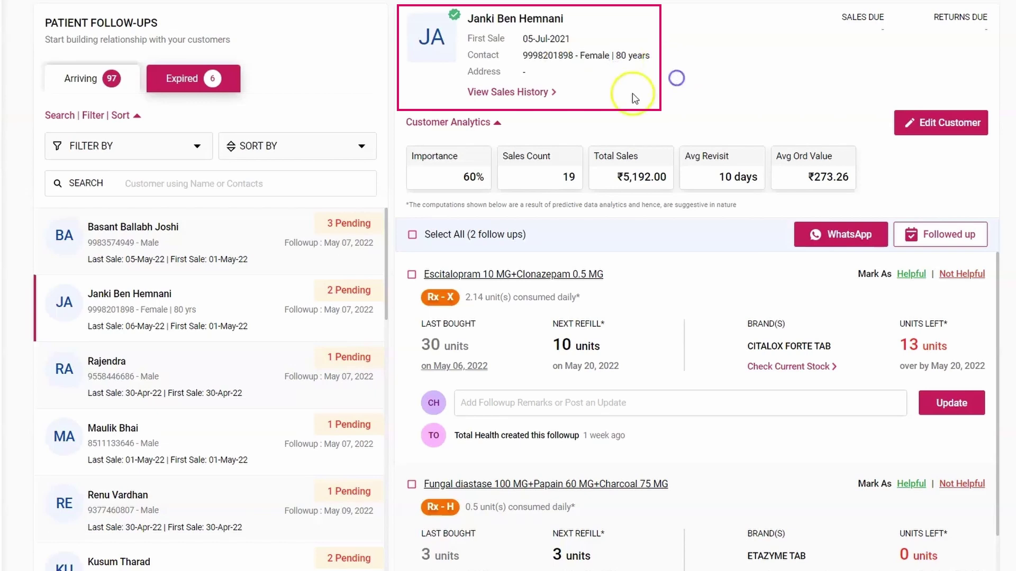
Step: Note the 60% Importance score, then collapse the Customer Analytics cards
click(463, 181)
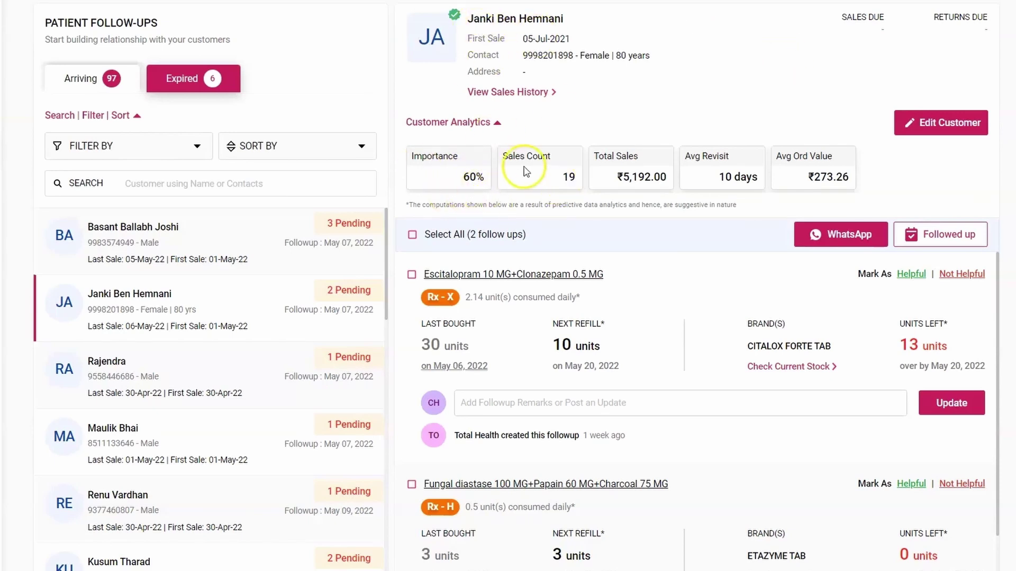
click(563, 188)
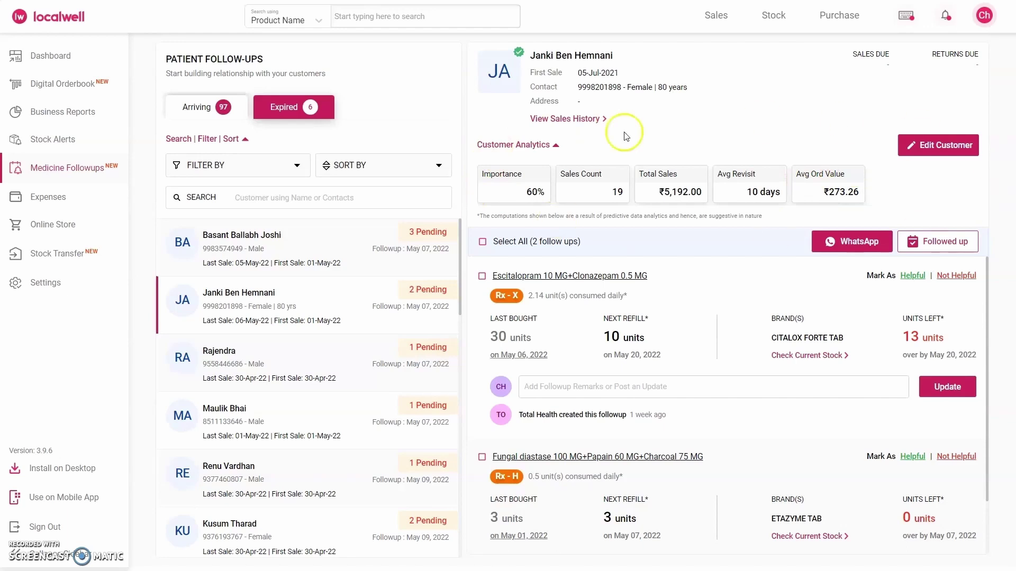
click(529, 144)
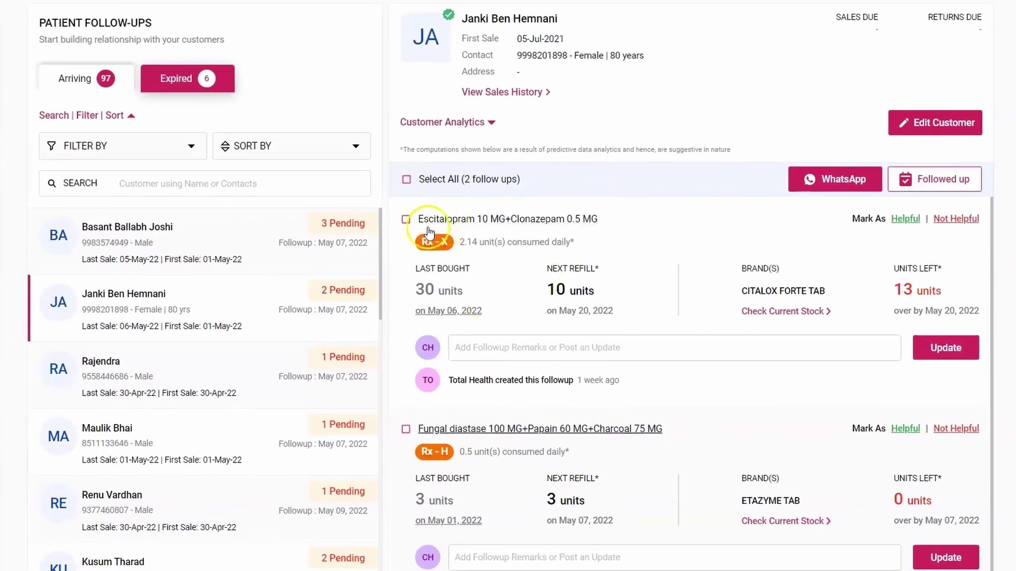
click(431, 228)
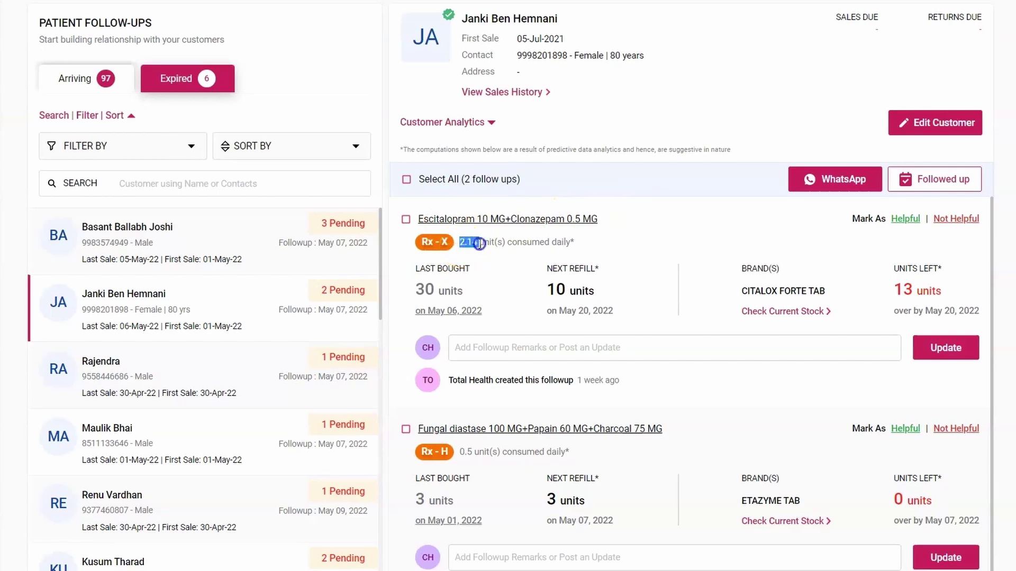
drag(478, 243, 649, 239)
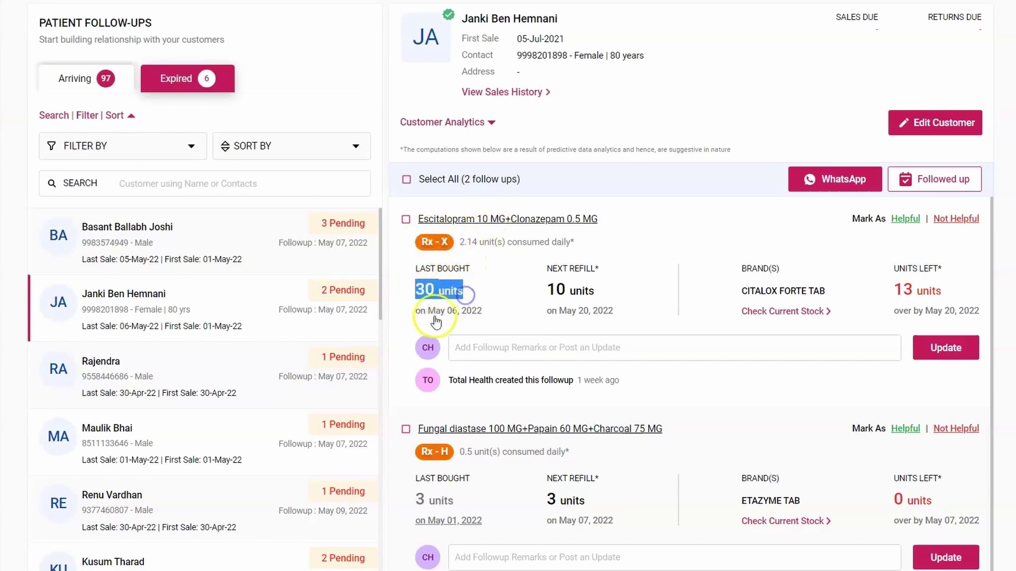
drag(418, 290, 464, 290)
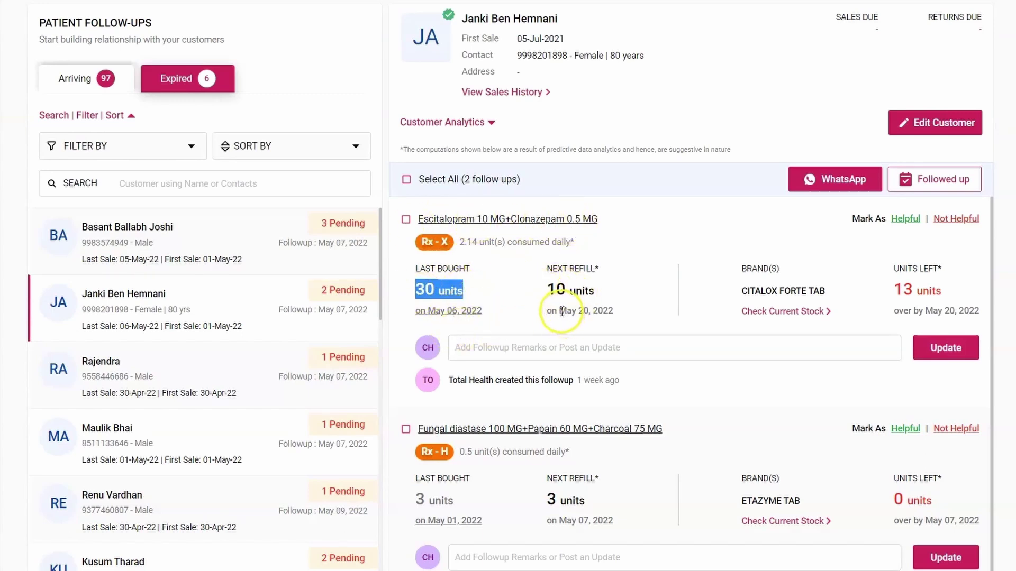
drag(546, 294, 603, 292)
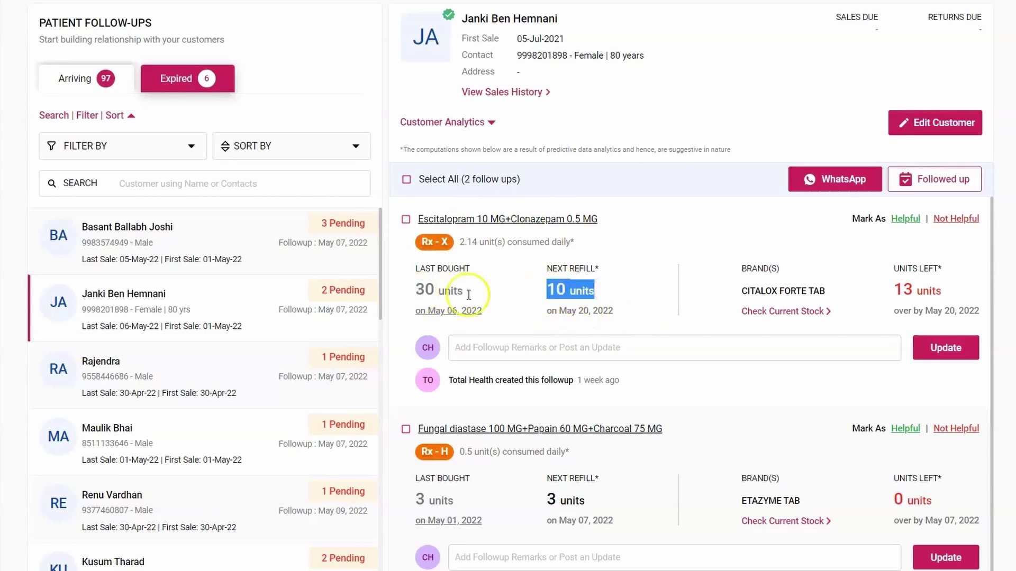
Step: Glance at the patient's sales history, then show CITALOX FORTE TAB's current stock
click(510, 93)
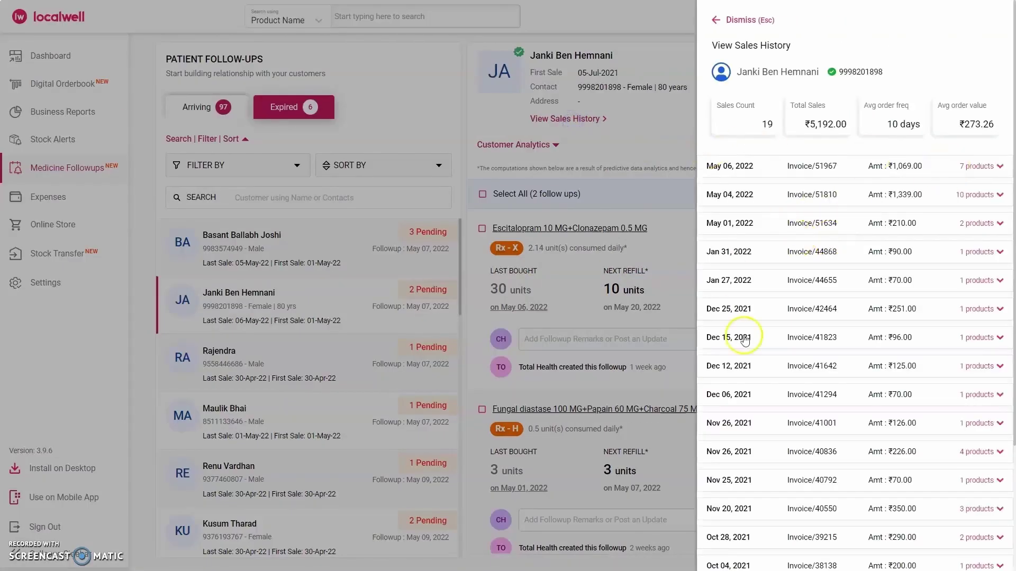
click(740, 20)
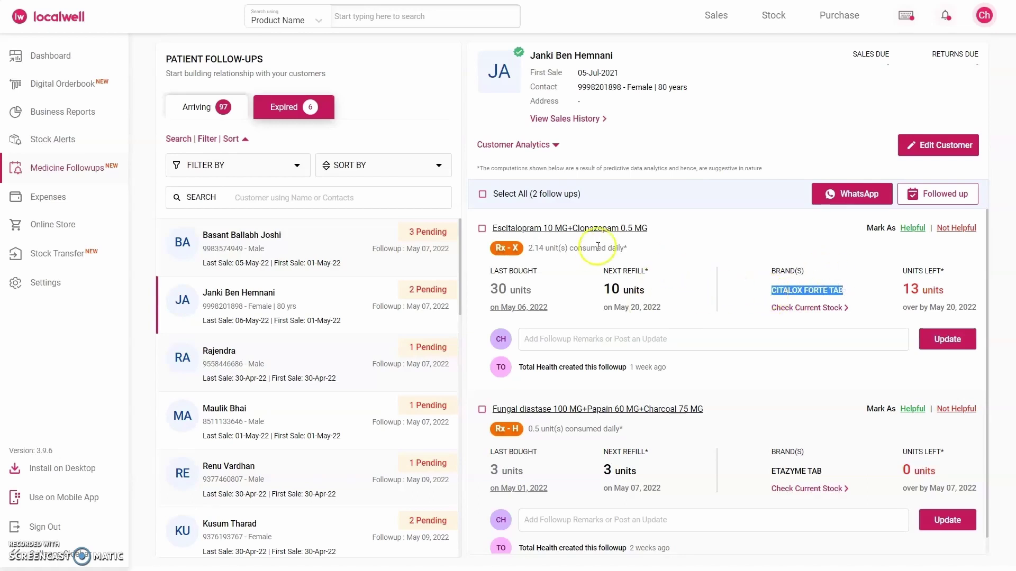
click(833, 268)
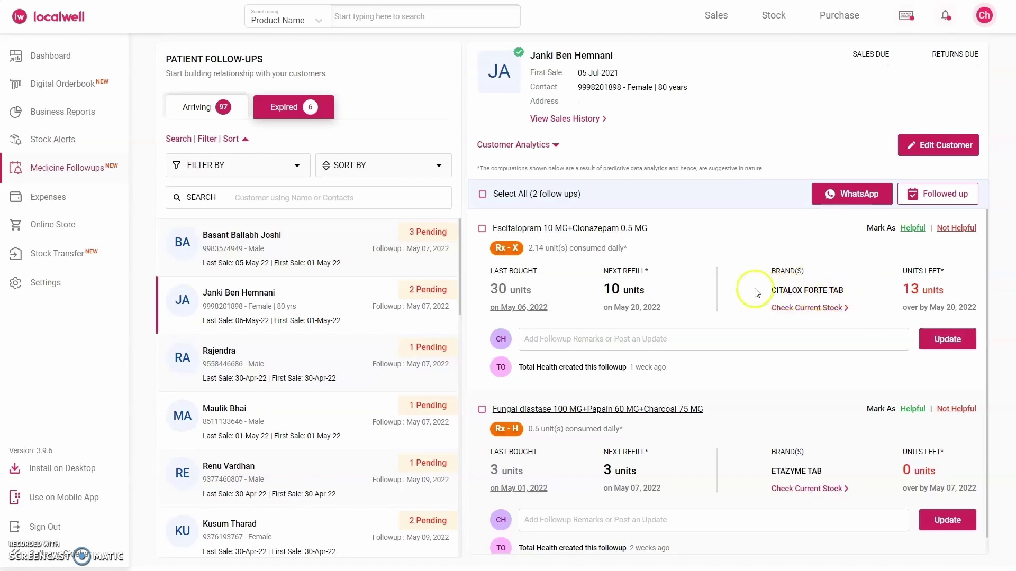
click(837, 309)
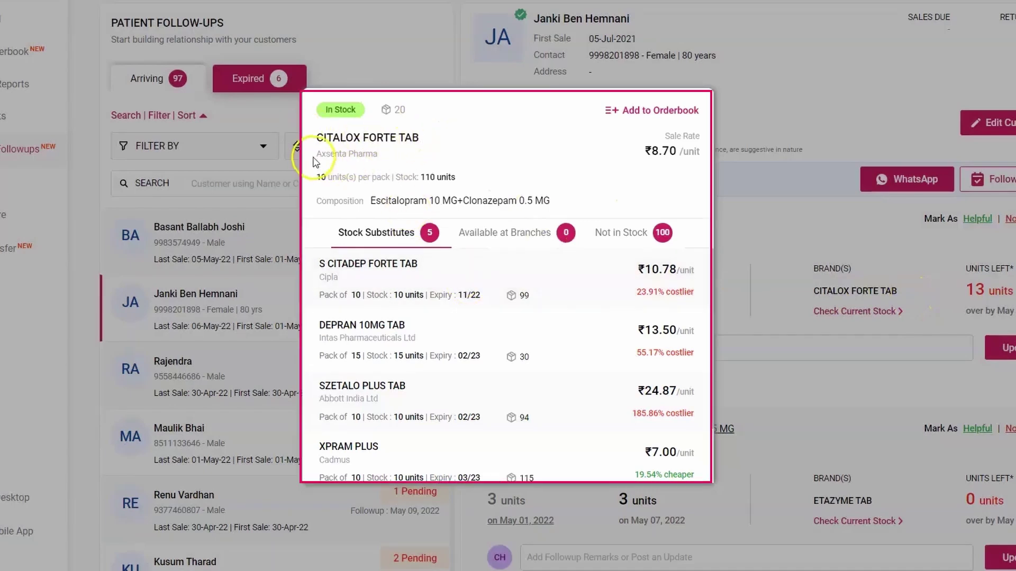
Step: Review CITALOX FORTE TAB's substitutes, Axsenta Pharma and 110 units in stock, then close the popup
drag(315, 154, 382, 156)
click(438, 166)
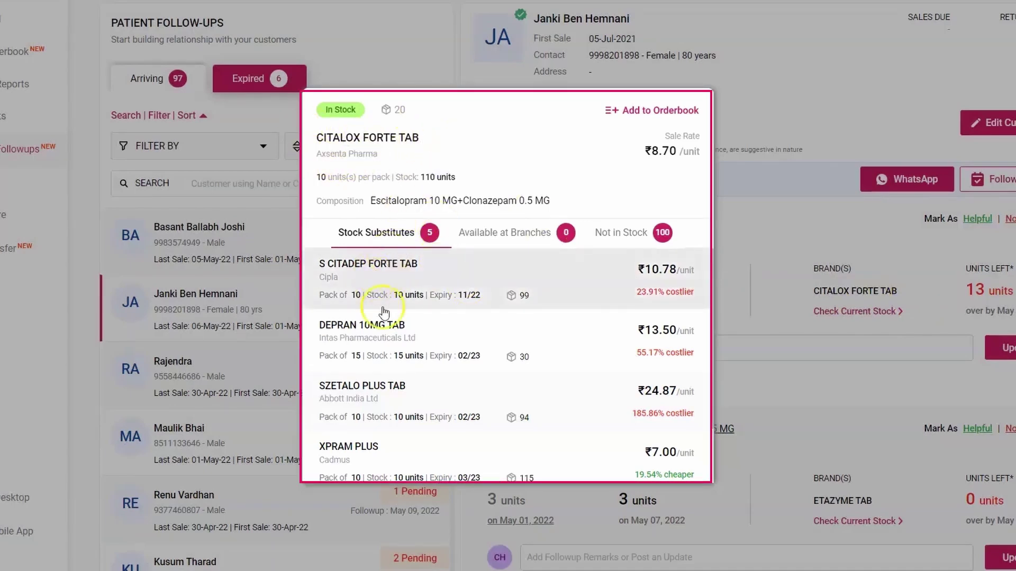
scroll(386, 318, down, 2)
scroll(406, 371, up, 2)
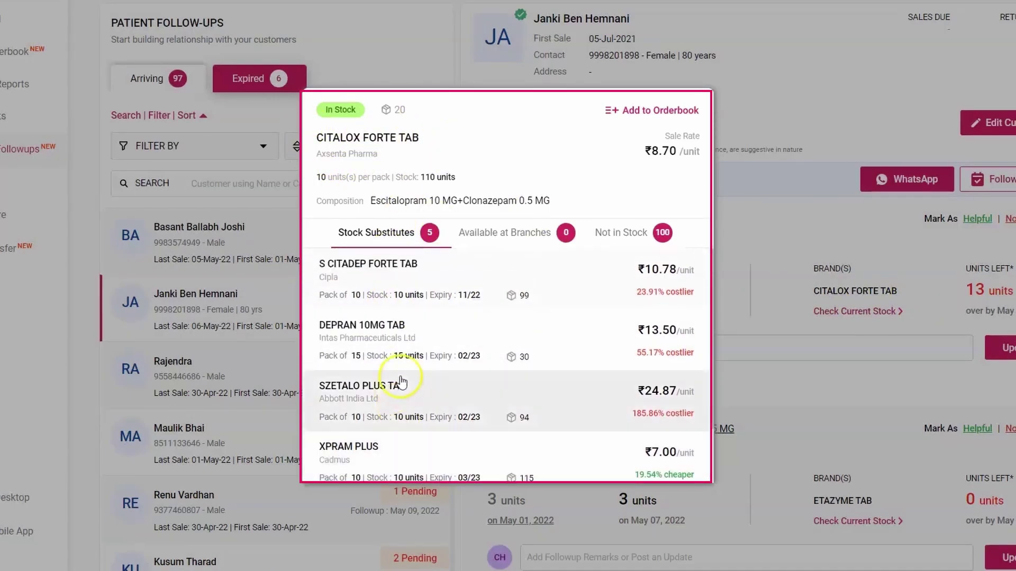
drag(418, 172, 468, 179)
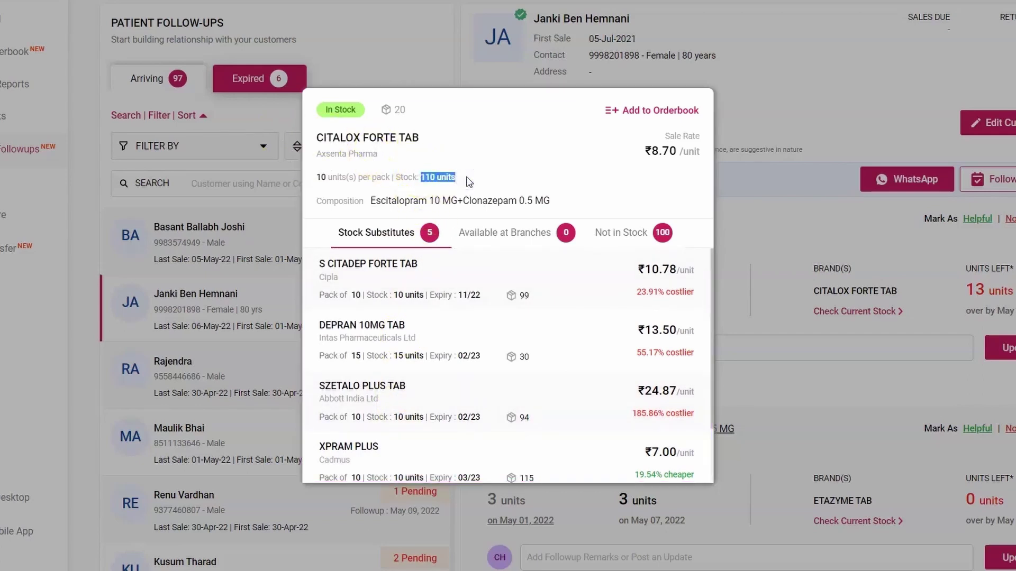
click(468, 180)
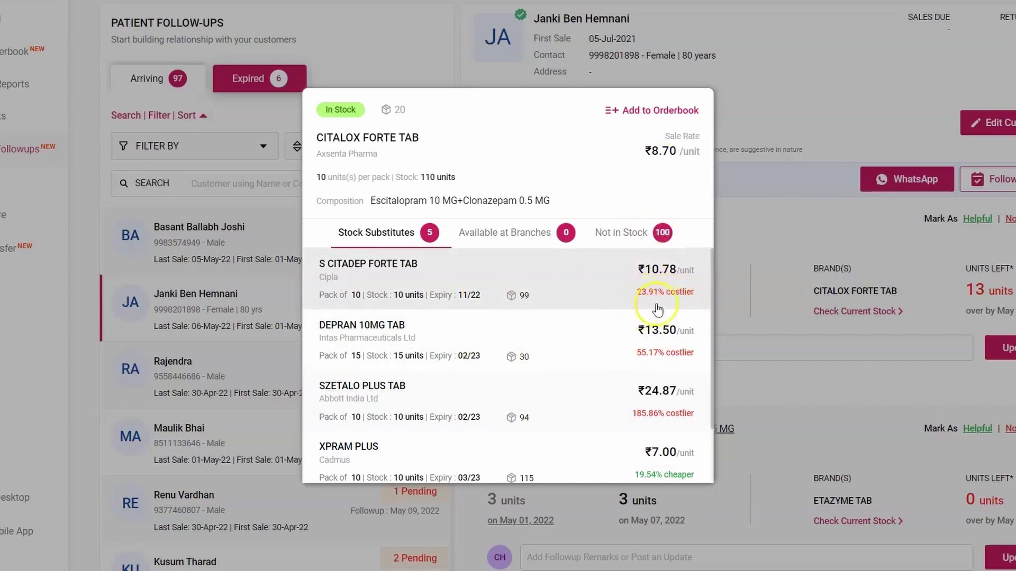
scroll(609, 379, down, 1)
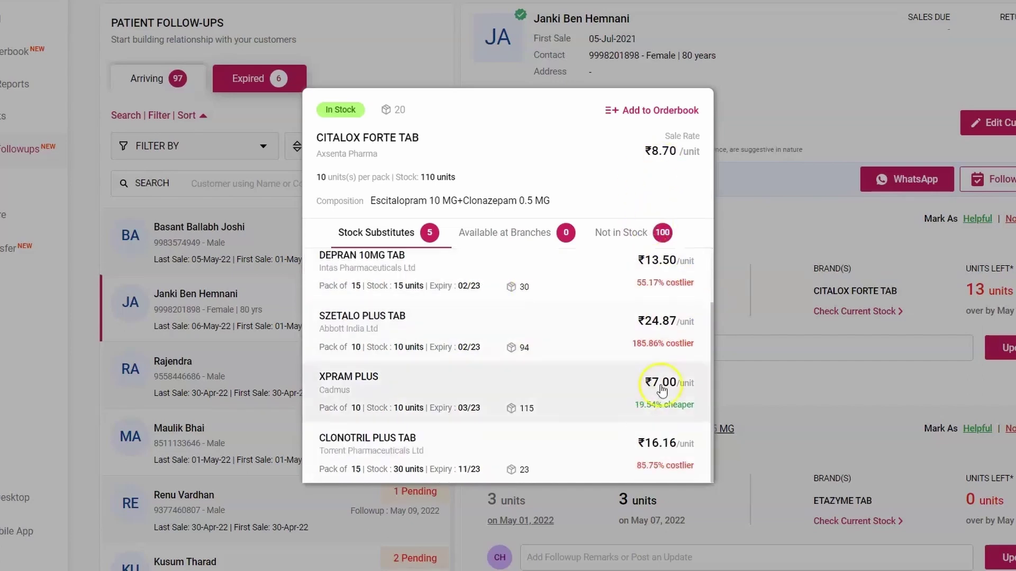
scroll(666, 310, up, 1)
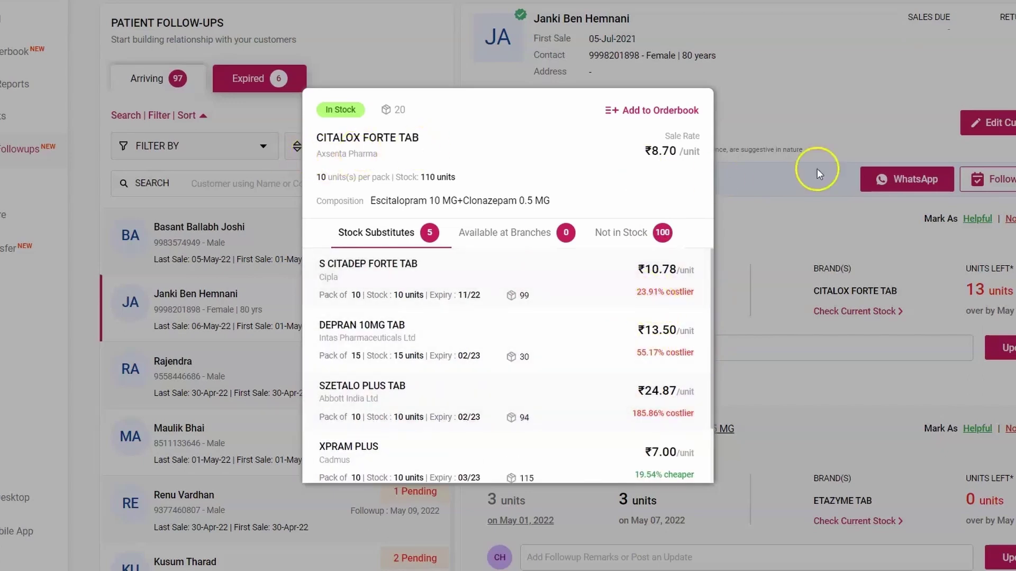
click(824, 125)
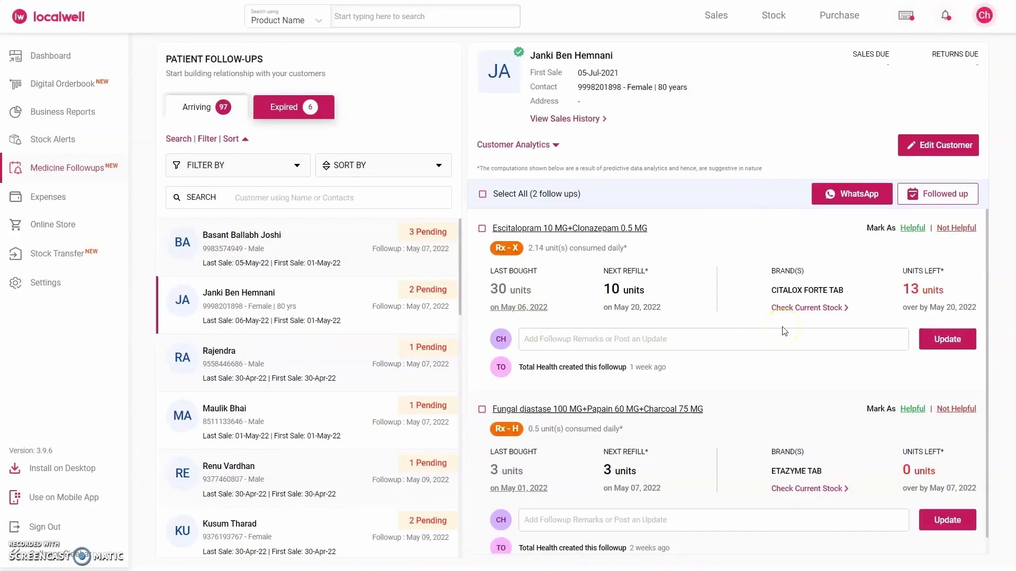
Step: Check the 13 units left on the Escitalopram card and mark its refill prediction Helpful
double_click(917, 290)
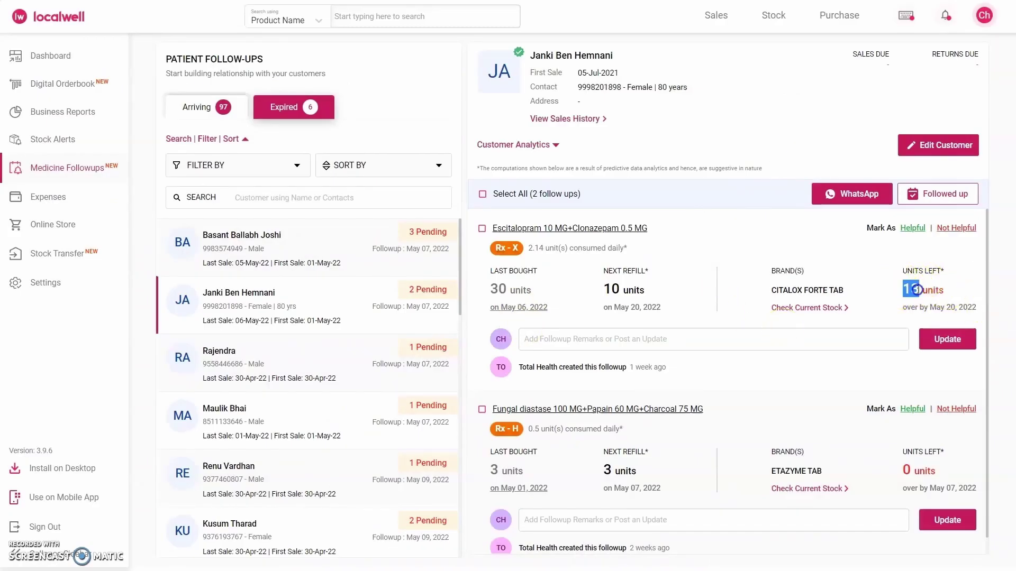
drag(917, 290, 936, 290)
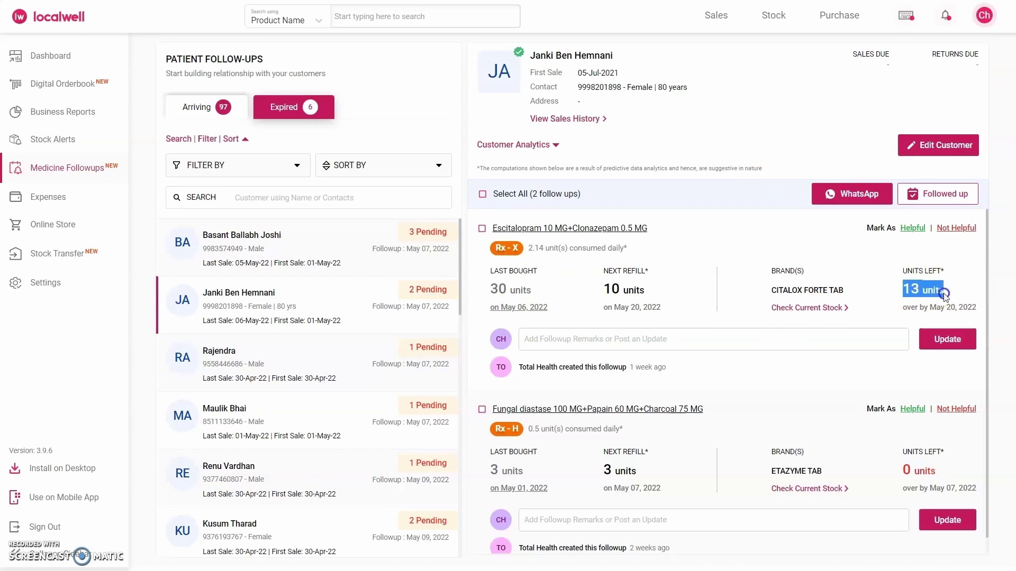
click(893, 294)
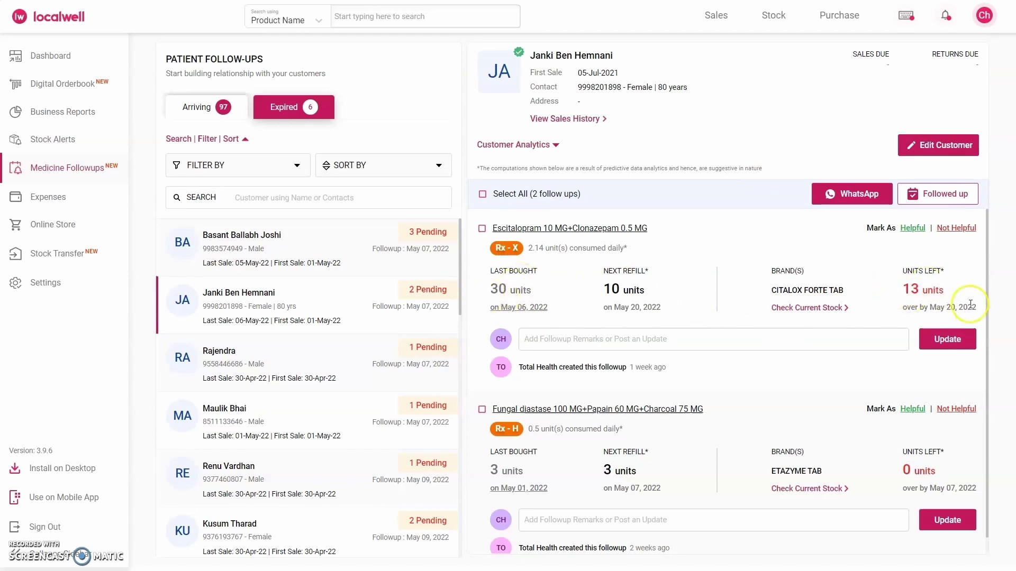
drag(893, 290, 963, 295)
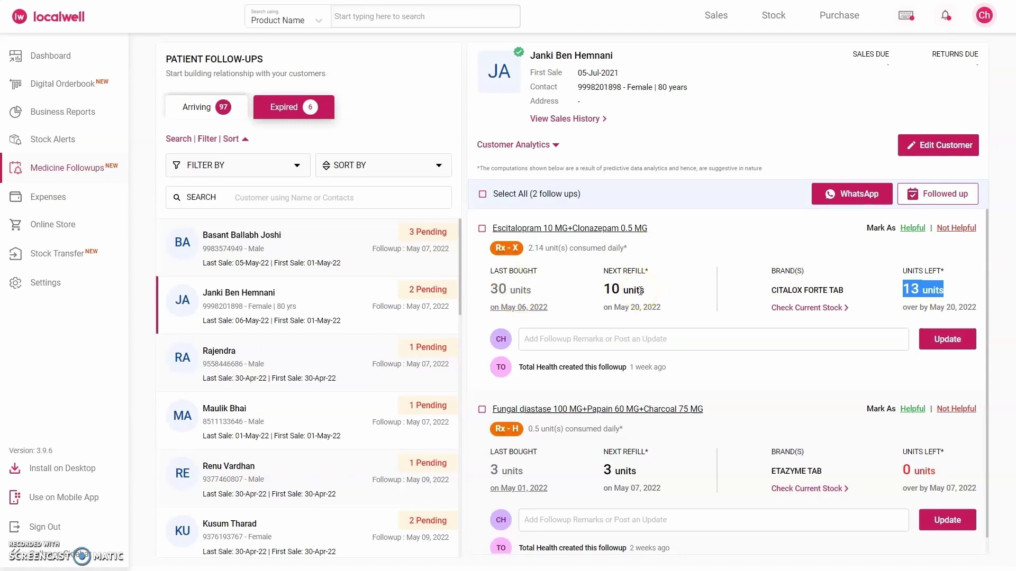
drag(903, 289, 947, 288)
click(956, 286)
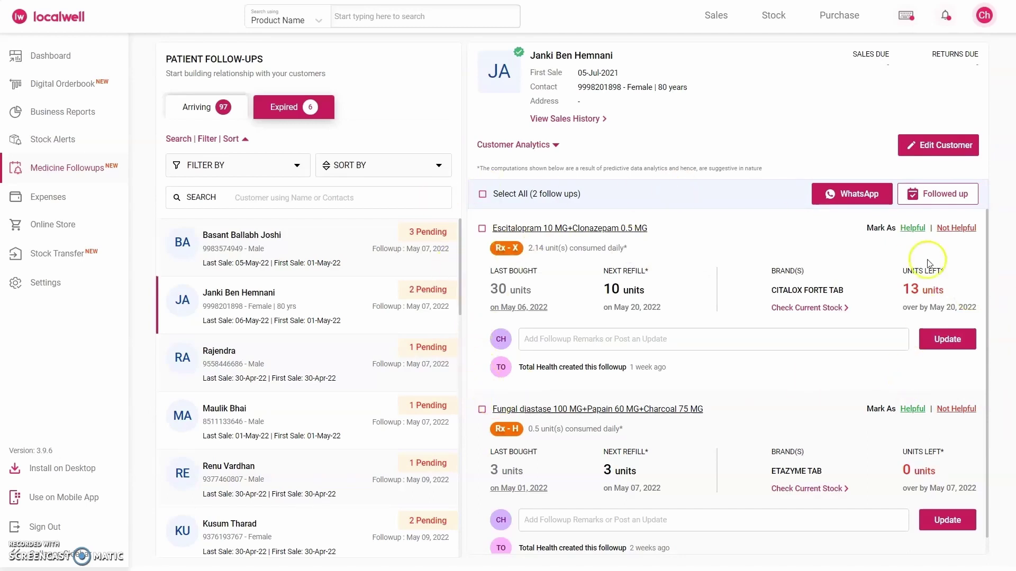
click(916, 230)
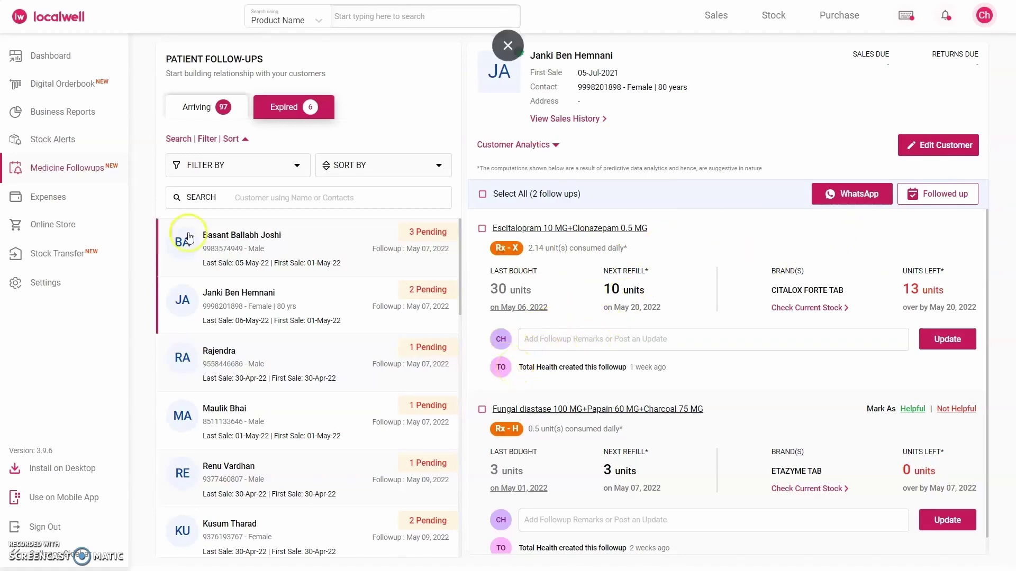
Step: Post the remark 'This Customer is not in Town. She is in Mumbai', then delete it
click(570, 346)
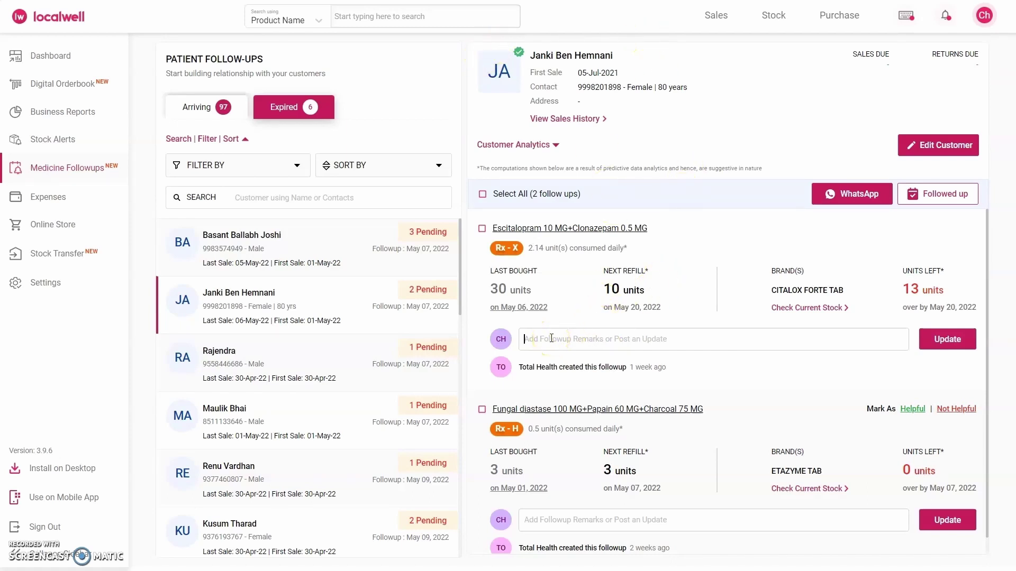
text(This Customer )
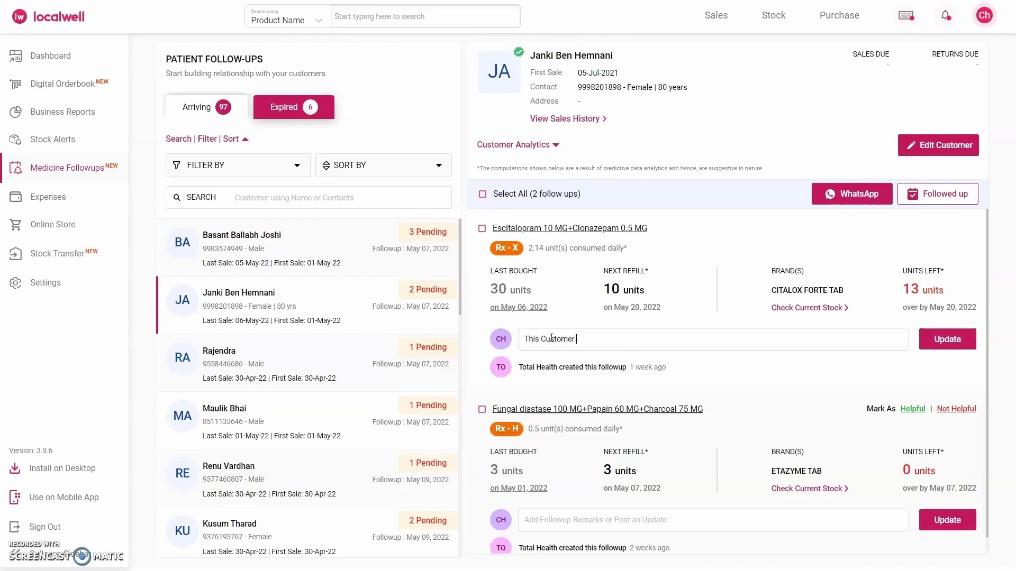
text(is not in Town. She is in Mumbai)
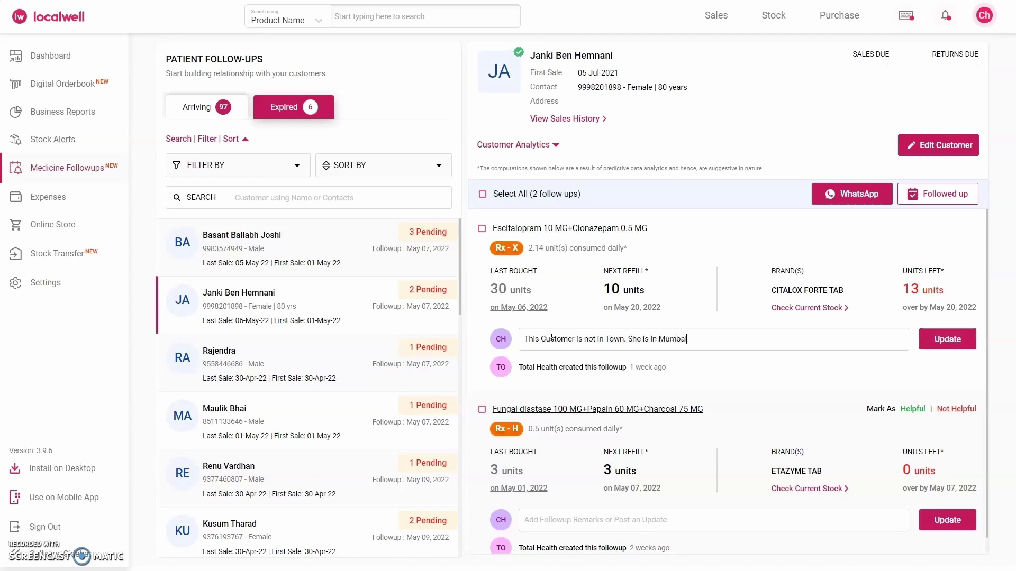
click(949, 338)
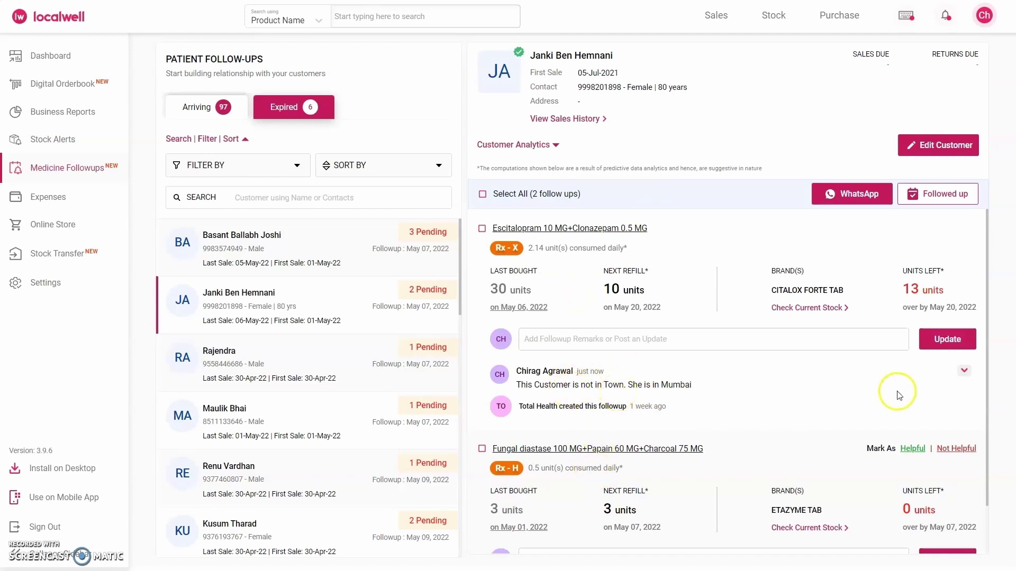
click(963, 370)
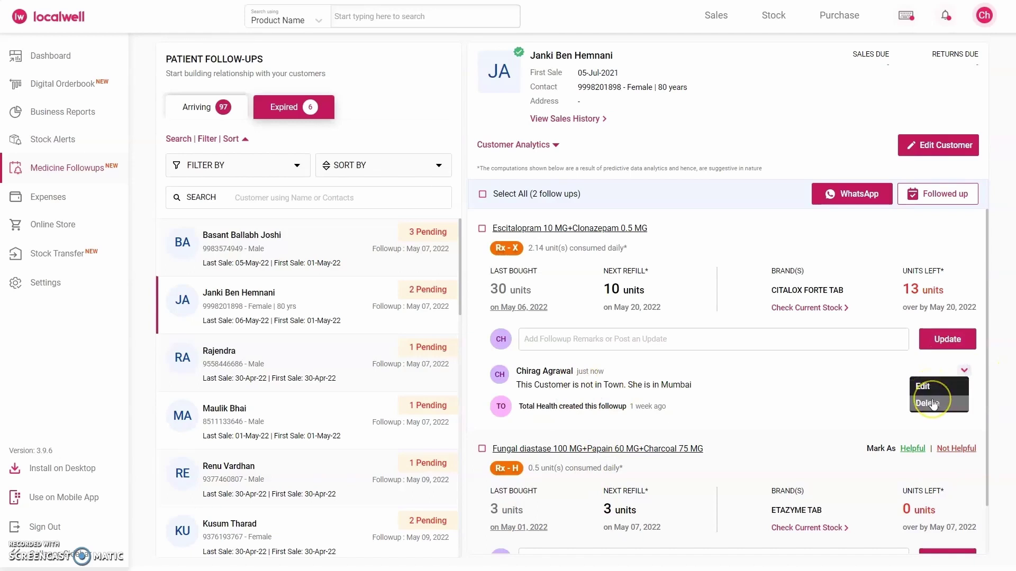
click(932, 404)
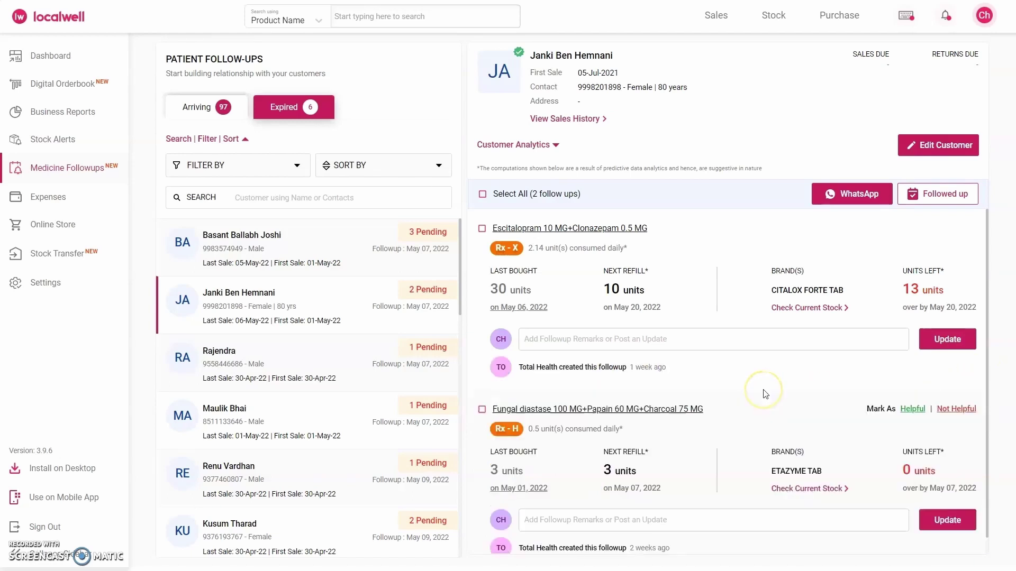
scroll(583, 275, down, 1)
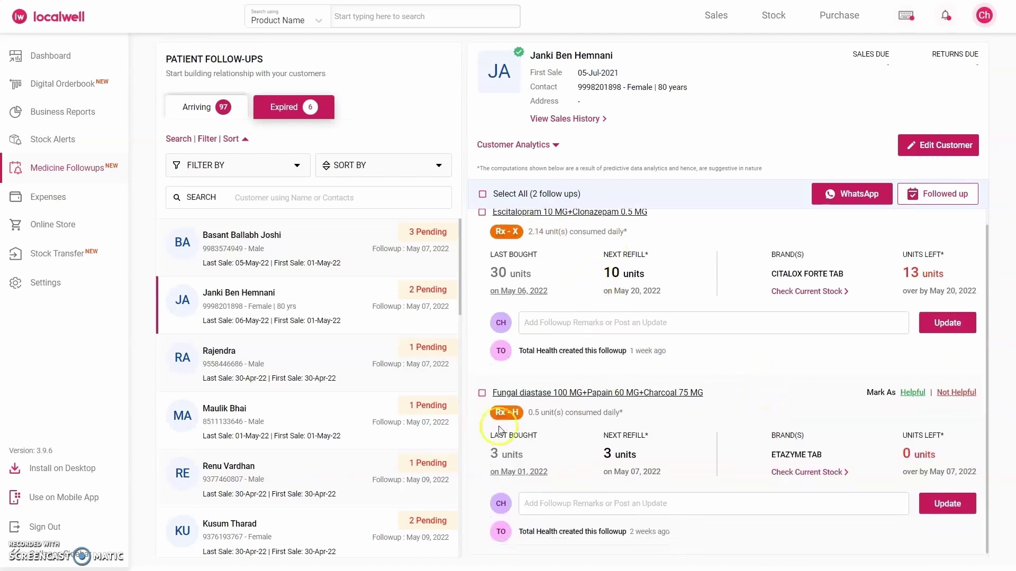
scroll(587, 443, up, 1)
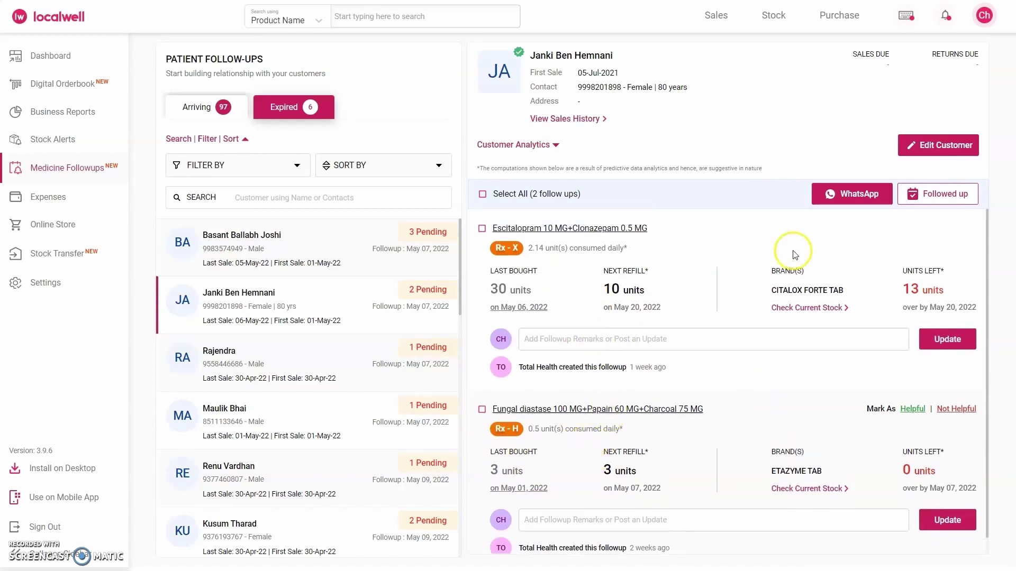
click(482, 194)
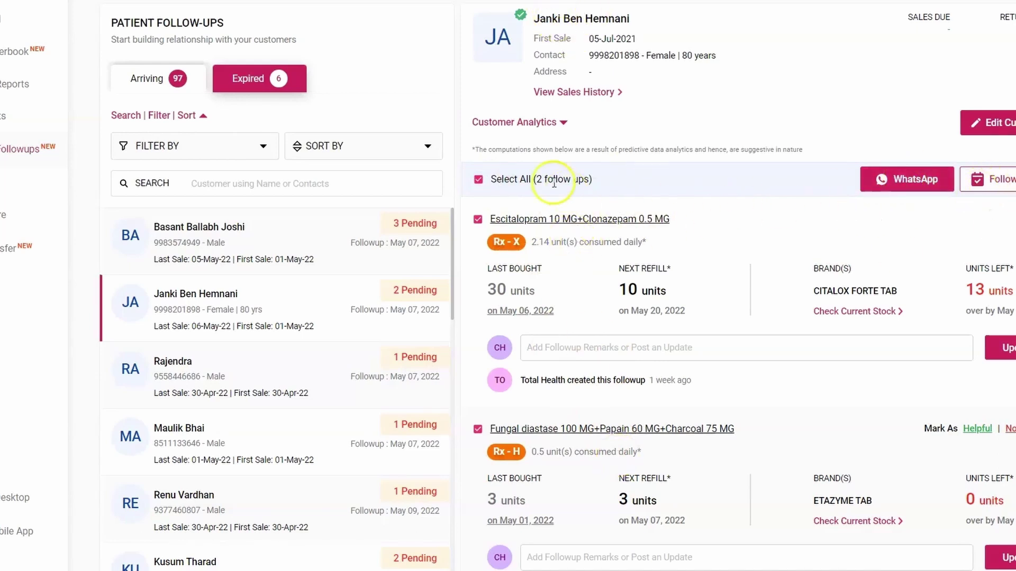
click(477, 181)
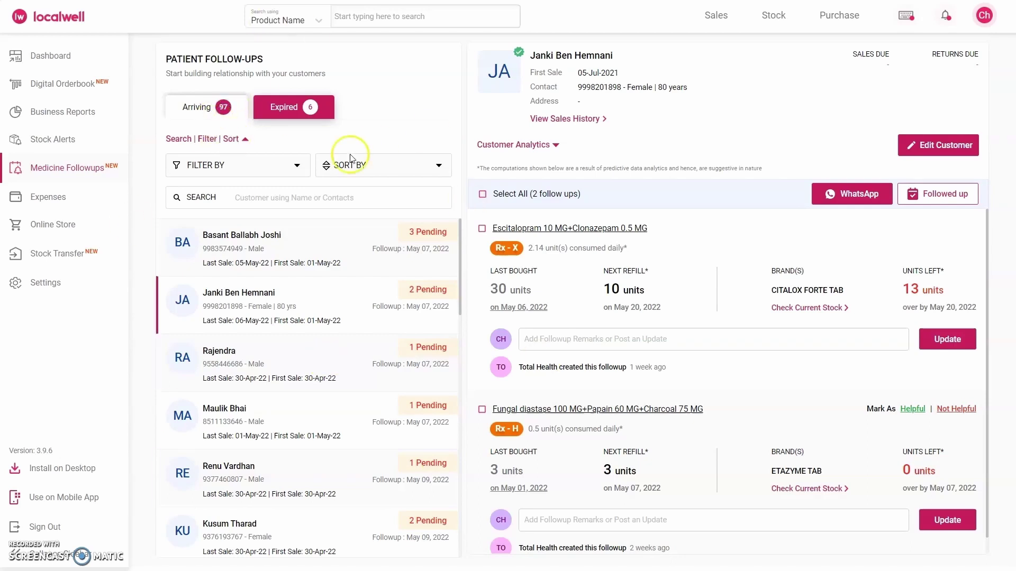
Step: From the Expired list, open the first patient's Aceclofenac follow-up: 0 units left, 1 due May 06, 2022
click(293, 113)
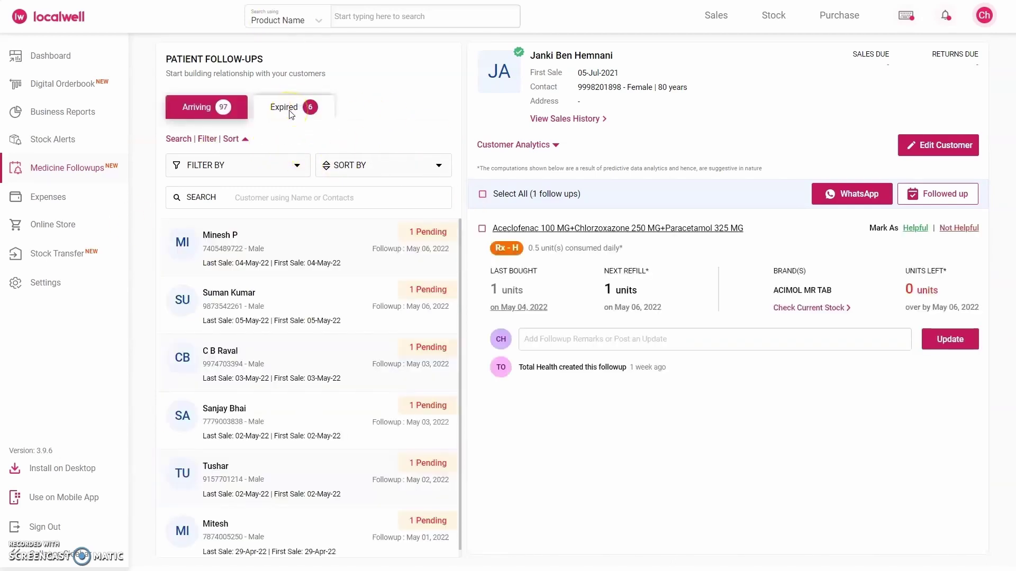
click(234, 276)
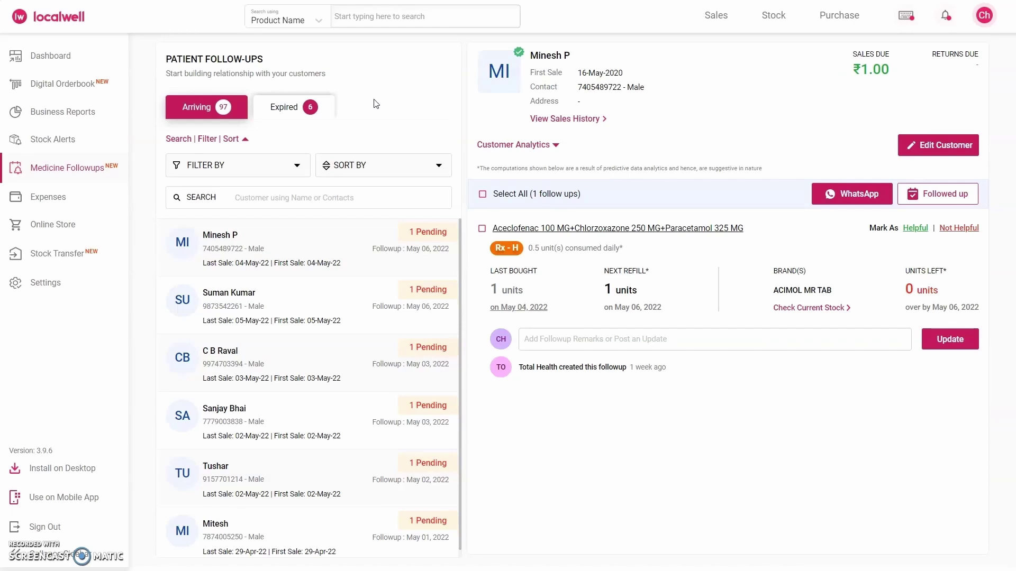
click(418, 115)
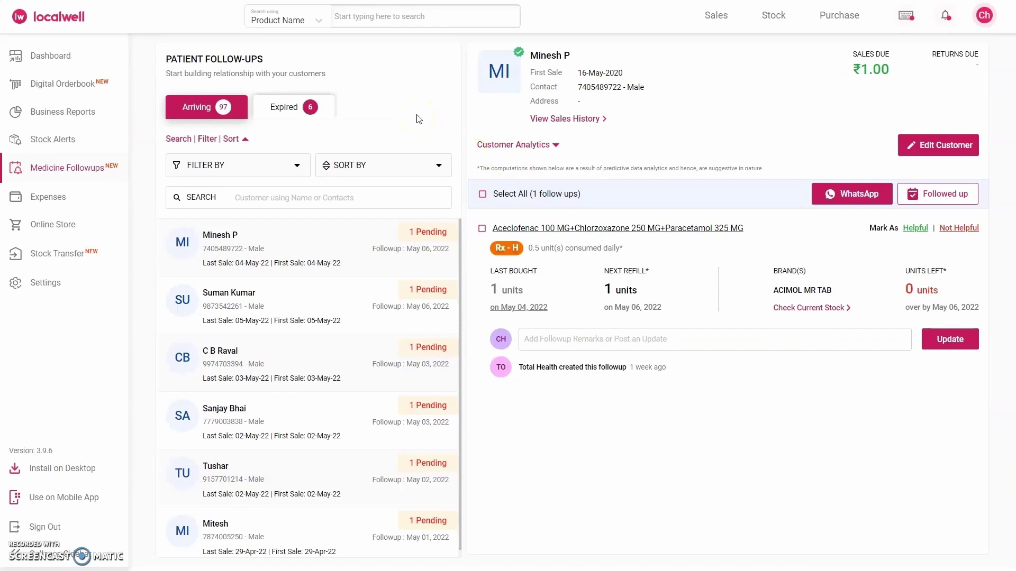